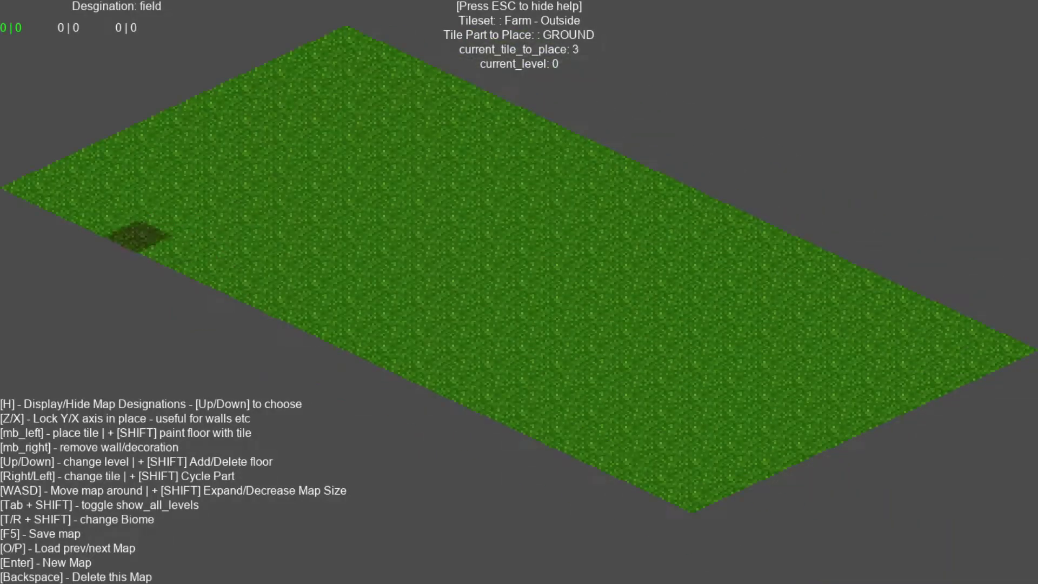
Fill the field with ground tile 3 and look through the Farm - Outside west wall tiles
shift+click(140, 236)
key(shift+Right)
key(Left)
key(Left)
key(Left)
key(Left)
key(Left)
key(Left)
key(Left)
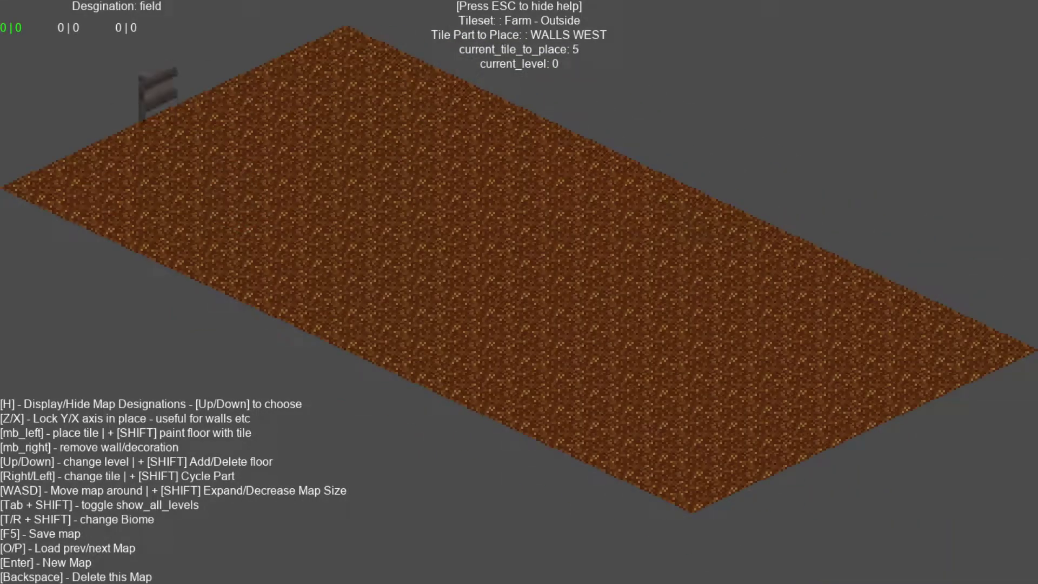
key(Left)
key(Left)
key(Left)
key(Left)
key(Left)
key(Left)
key(Right)
key(a)
key(w)
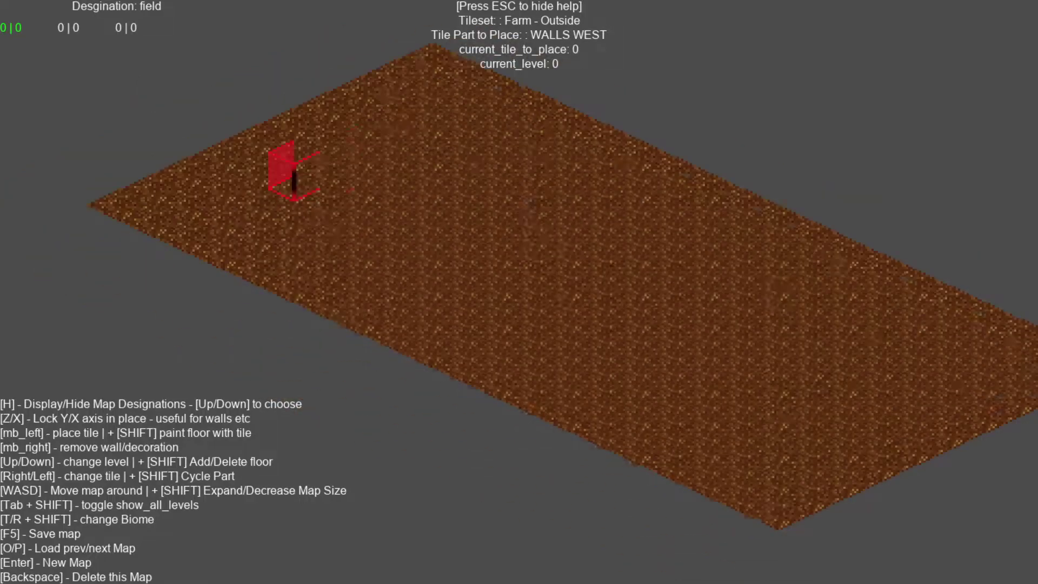
key(w)
key(d)
Switch the tileset to Farm - Barn and fill the whole ground with soil tile 3
key(shift+r)
key(shift+r)
key(Right)
key(Right)
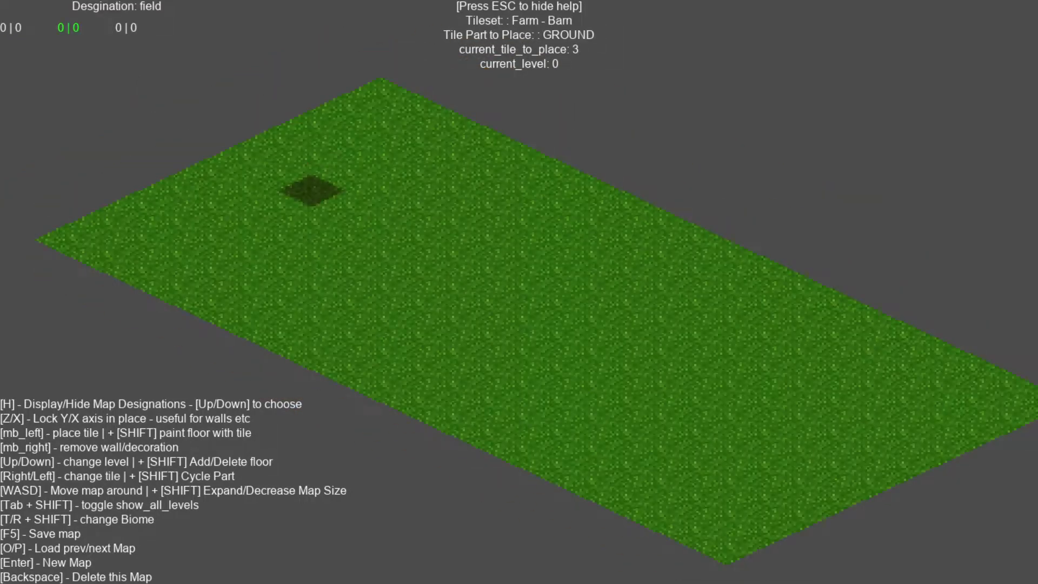
shift+click(316, 188)
Build a row of dark wooden west walls, tile 1, along the map's entire west edge
key(Left)
key(shift+Right)
key(Left)
key(x)
drag(71, 239, 380, 95)
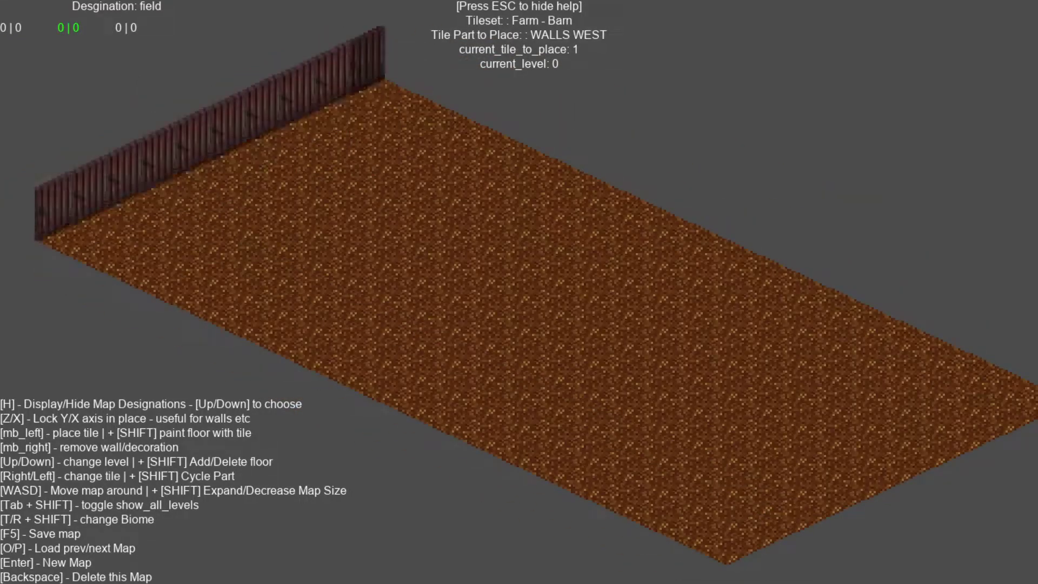
Build a parallel row of wooden west walls, tile 1, one tile inside the map's east edge
key(s)
key(w)
key(d)
key(x)
drag(598, 354, 908, 211)
Build a row of wooden north walls, tile 1, along the map's north edge between the two side walls
key(w)
key(a)
key(s)
key(d)
key(shift+Right)
key(z)
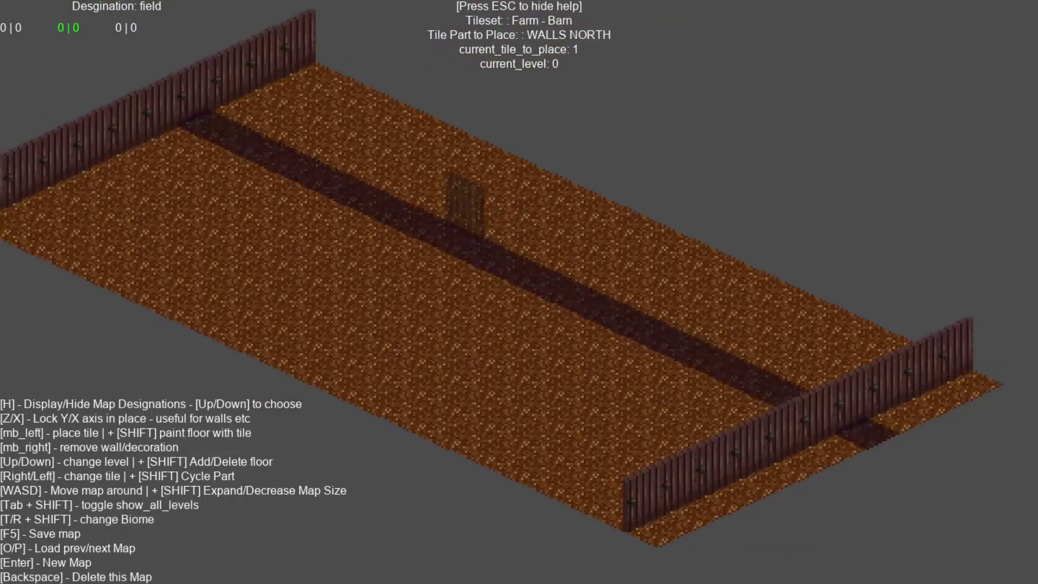
key(z)
key(z)
drag(319, 81, 930, 366)
key(z)
Build a row of wooden north walls, tile 1, one tile inside the map's south edge
key(a)
key(z)
key(z)
key(s)
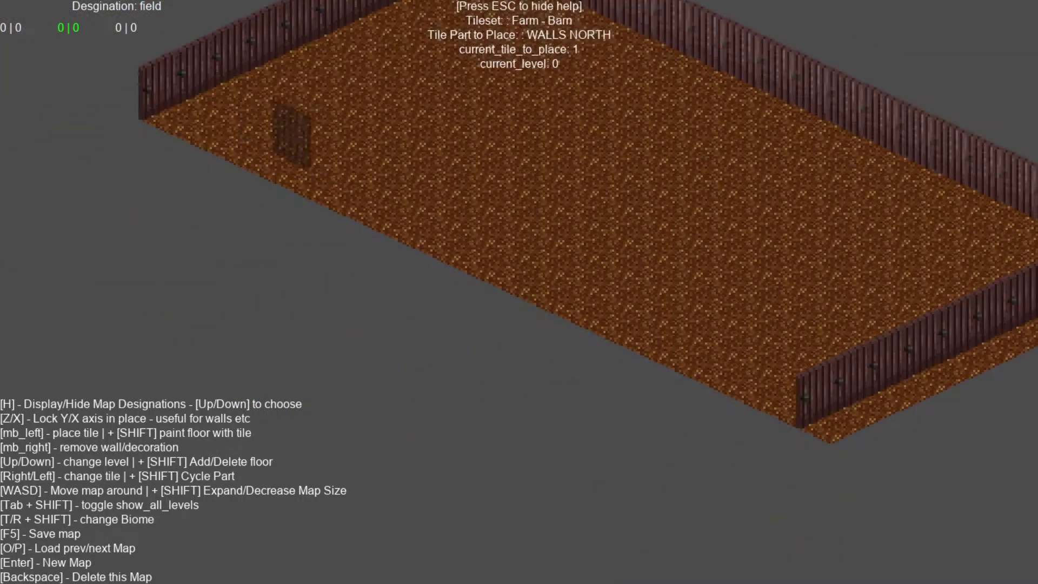
key(w)
key(a)
key(z)
drag(331, 201, 919, 478)
key(z)
Remove the southernmost segments of the east and west wooden walls using empty wall tile 0
key(s)
key(d)
key(w)
key(d)
key(shift+Left)
key(Left)
click(707, 476)
key(a)
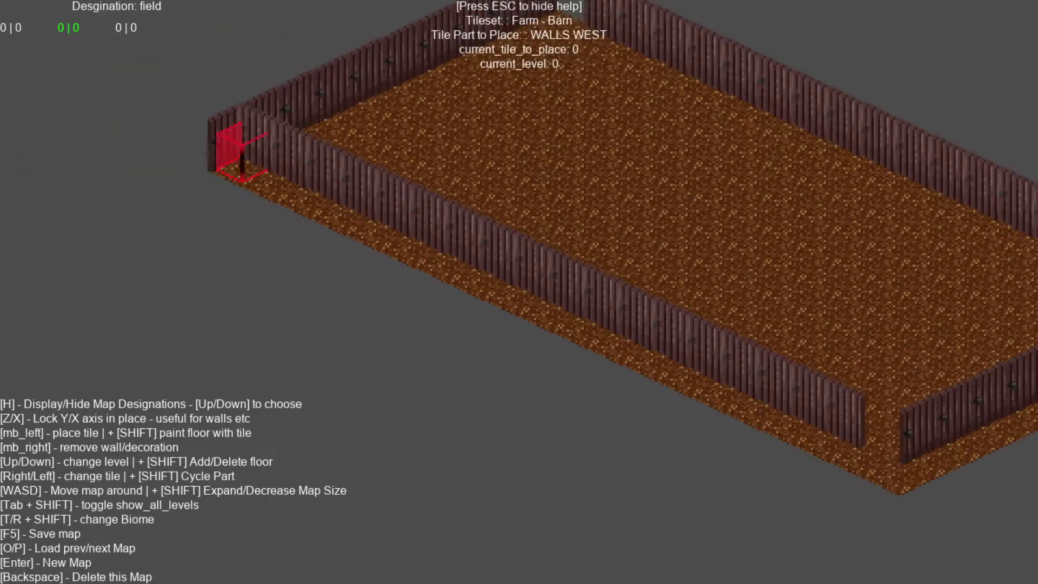
key(w)
key(d)
Build a brick west wall three tiles wide inside the enclosure, on both level 1 and level 0
key(Up)
key(Left)
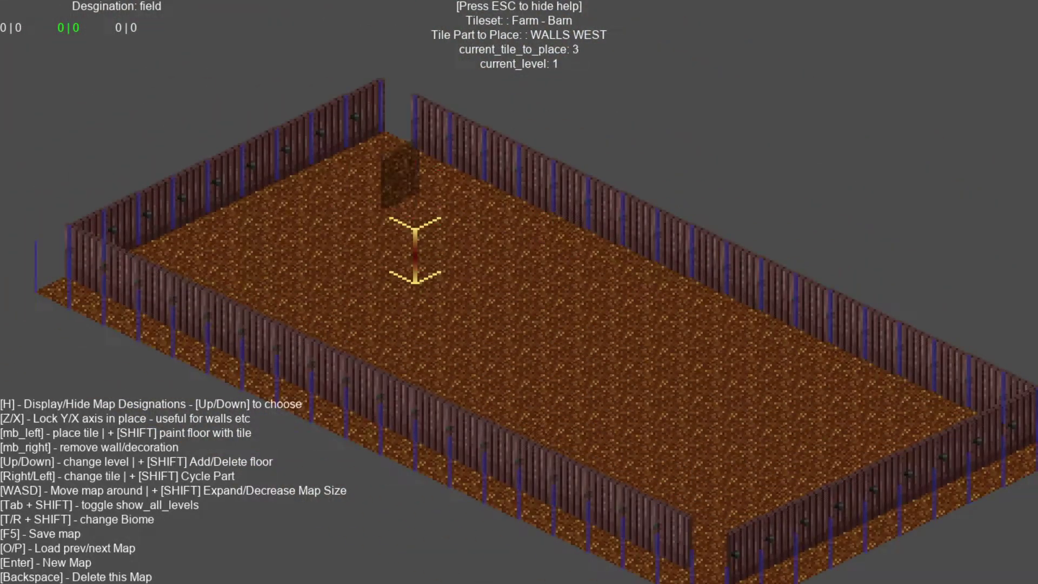
key(Right)
mouse_move(415, 258)
mouse_down()
mouse_move(381, 275)
mouse_move(449, 243)
mouse_move(381, 276)
mouse_up()
key(Down)
key(x)
key(x)
Build two parallel brick north walls, tile 4, four tiles long from both ends of the brick wall on level 0
key(shift+Right)
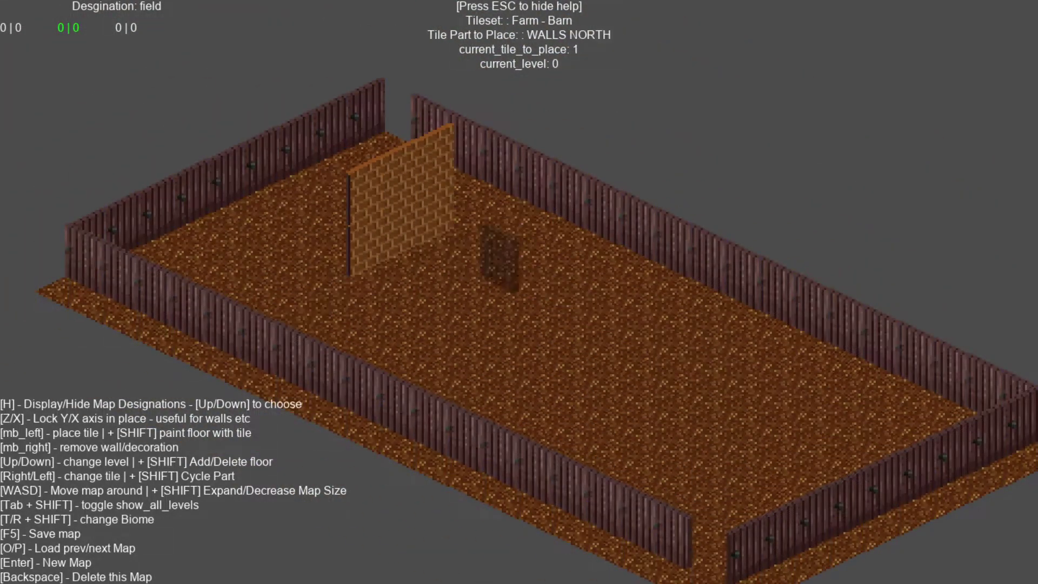
key(Right)
key(Right)
key(Right)
key(z)
drag(452, 241, 556, 292)
key(z)
Raise both parallel brick north walls of the building by repeating them on level 1
key(z)
drag(350, 292, 453, 343)
key(z)
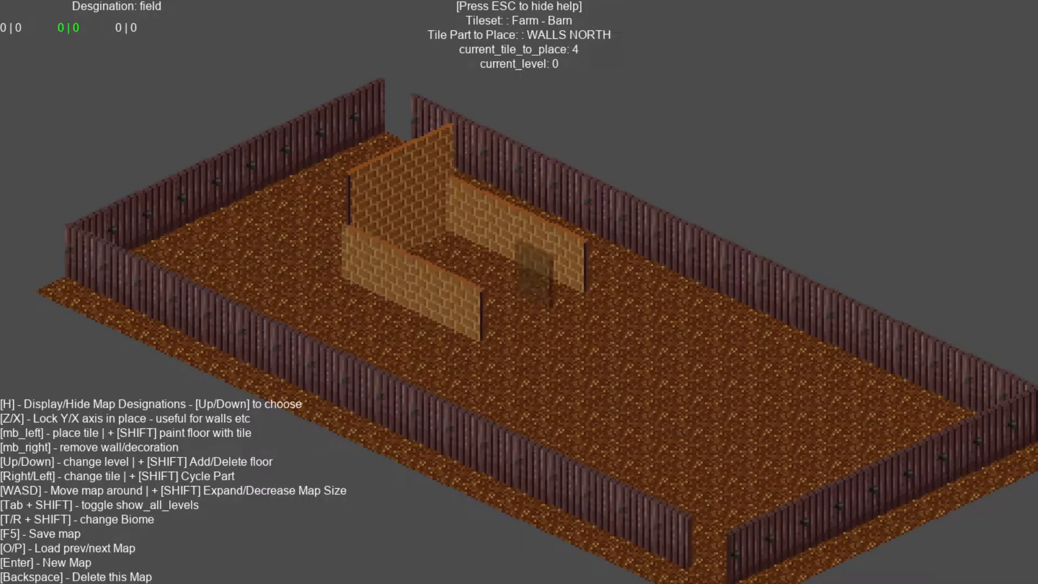
key(Up)
key(z)
drag(555, 292, 451, 243)
key(z)
key(z)
drag(348, 292, 452, 342)
key(z)
Place a brick window tile on level 1 at the south end of the building's open east side
key(shift+Left)
key(Left)
click(519, 340)
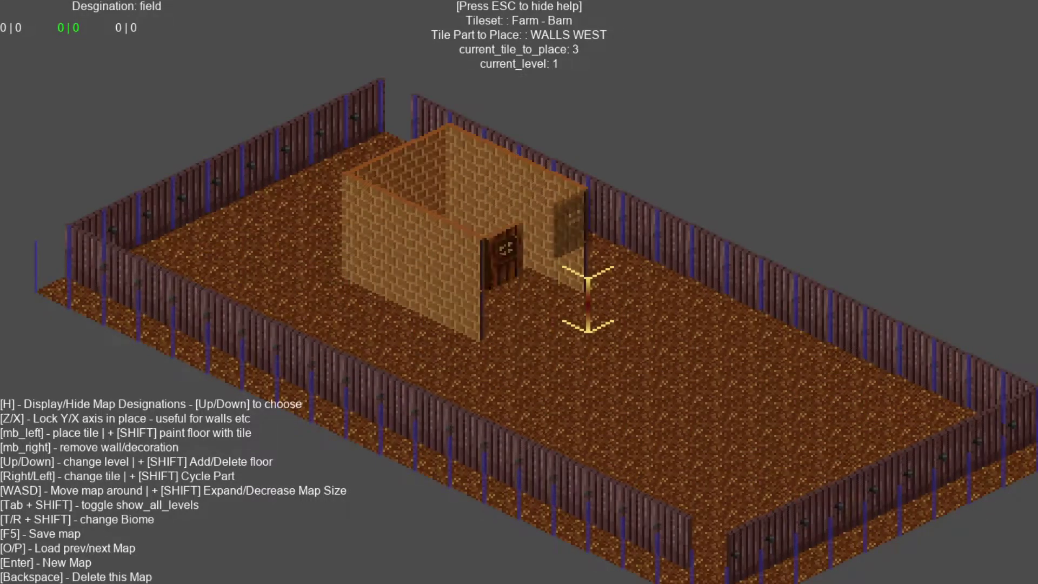
key(Right)
key(Right)
Close the rest of the building's east side with brick west walls on both levels, leaving a doorway on level 0
key(Right)
key(Right)
click(519, 346)
key(Left)
key(Left)
key(Left)
key(Left)
Place a wooden door tile in the level 0 doorway below the window
key(Right)
key(Down)
mouse_move(588, 313)
mouse_down()
mouse_move(553, 330)
mouse_move(588, 312)
mouse_up()
key(Right)
key(Left)
key(Left)
key(Left)
key(Left)
key(Left)
key(Left)
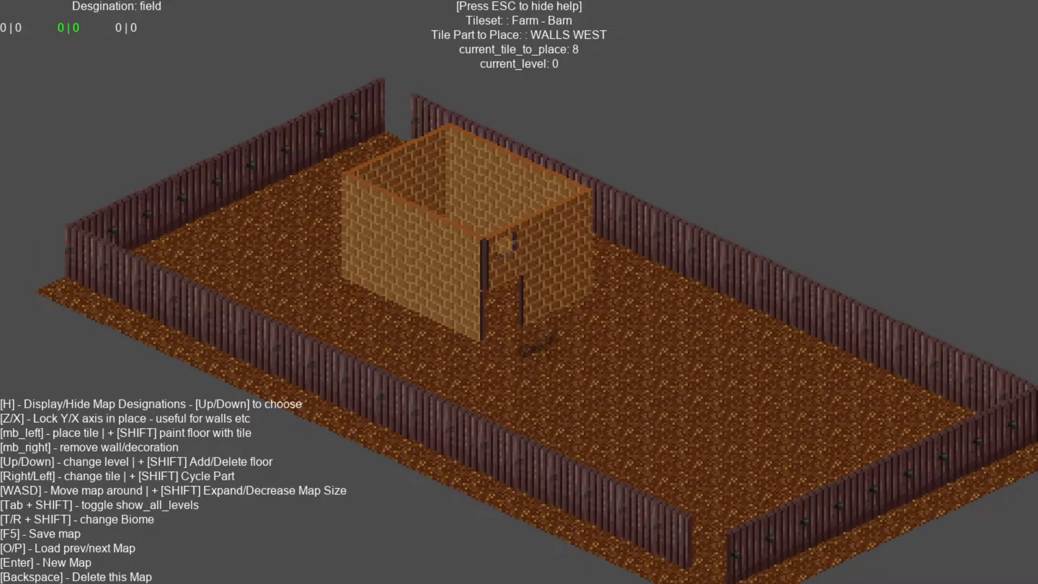
key(Right)
key(Right)
key(Right)
Browse the decoration tiles and inspect the map on its different levels
key(Left)
click(514, 337)
key(shift+Right)
key(shift+Right)
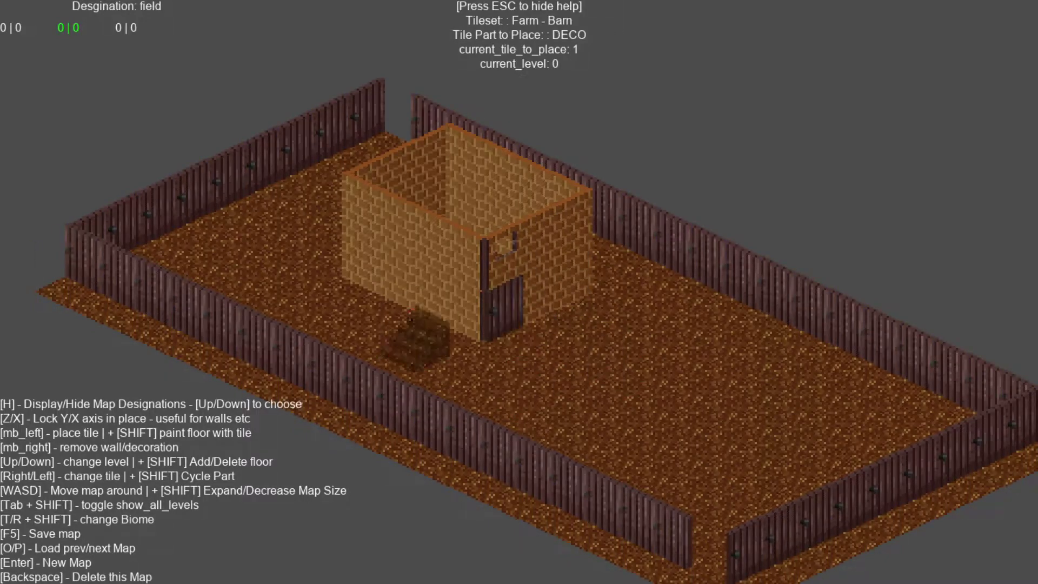
key(shift+Right)
key(Left)
key(Left)
key(Up)
key(Down)
key(Up)
key(Up)
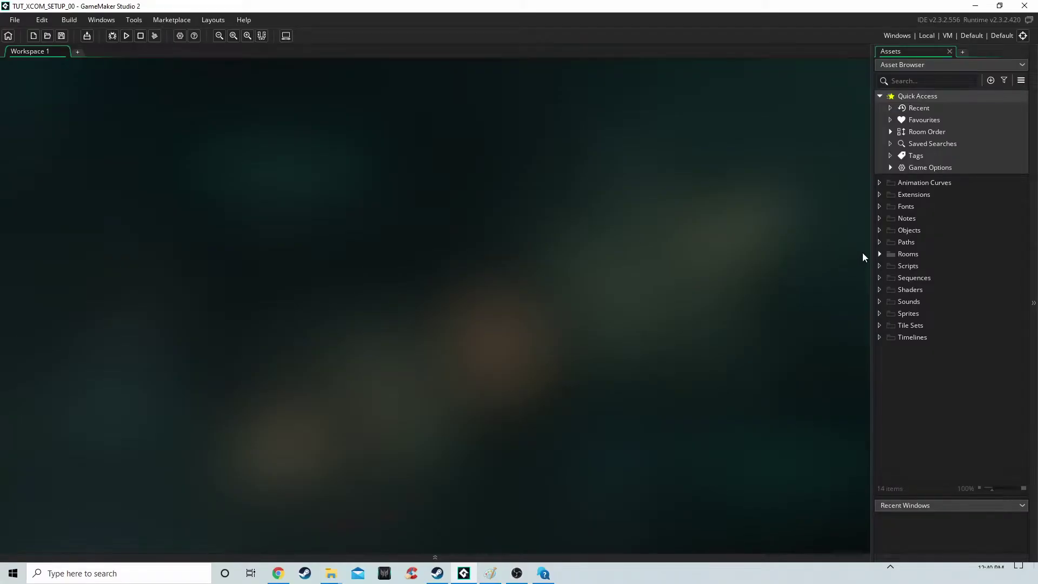
In GameMaker Studio 2, open Room1 from the Rooms group and rename it rm_main
click(880, 254)
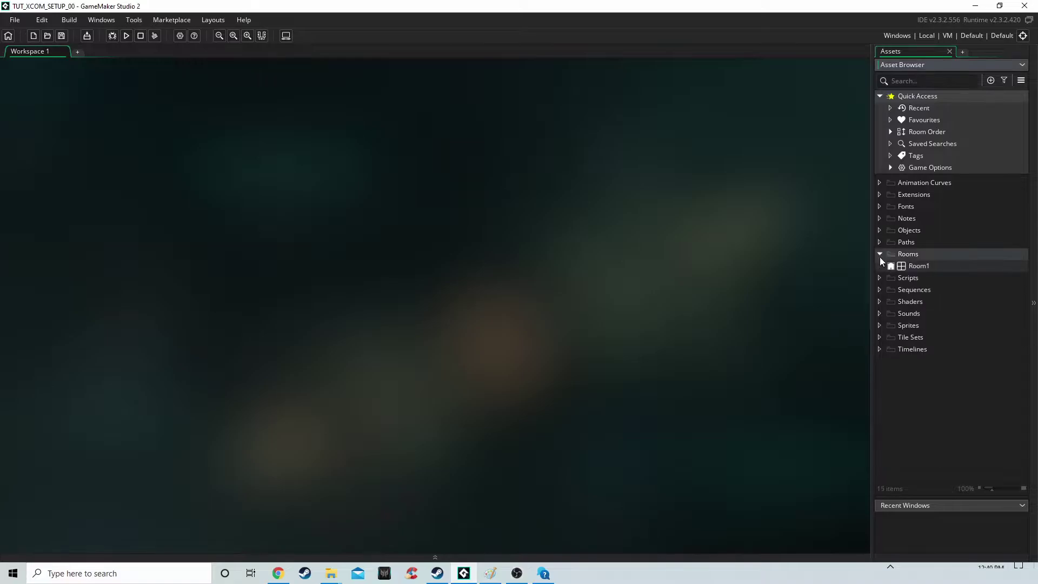
double_click(911, 267)
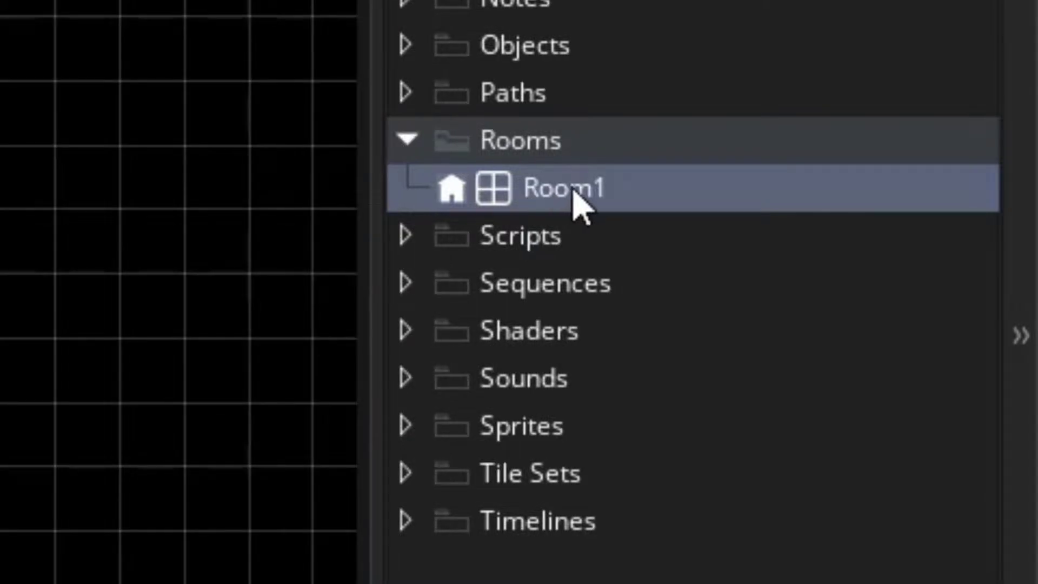
key(F2)
text(rm)
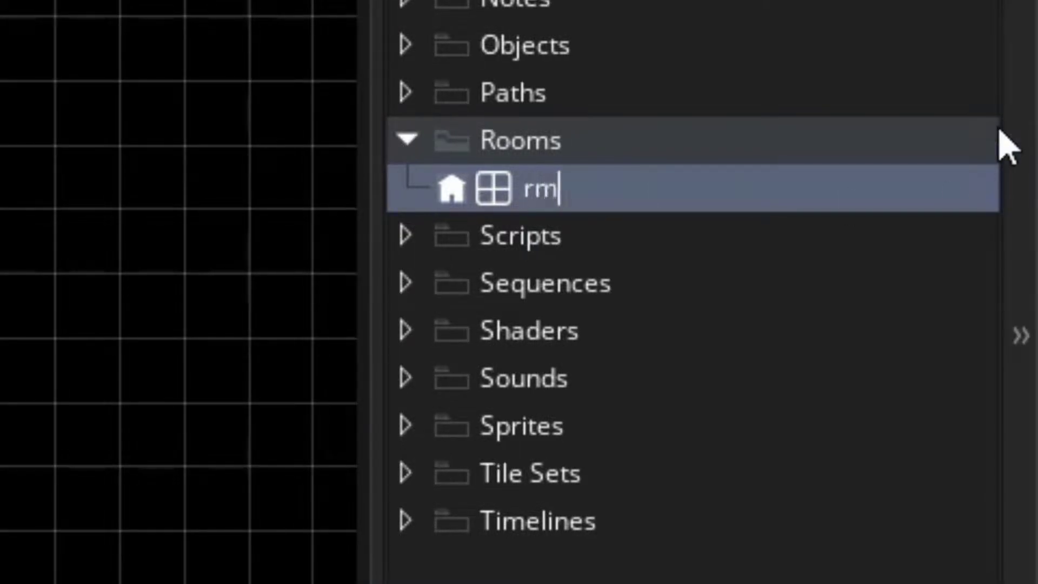
text(_main)
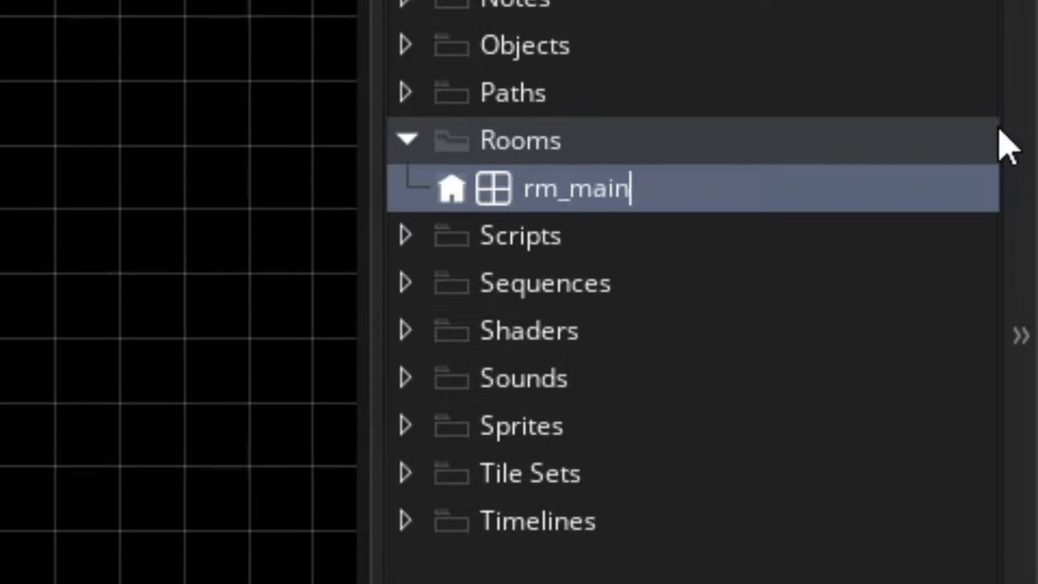
key(Return)
Set the room size of rm_main to 640 wide and 480 high
drag(99, 491, 14, 500)
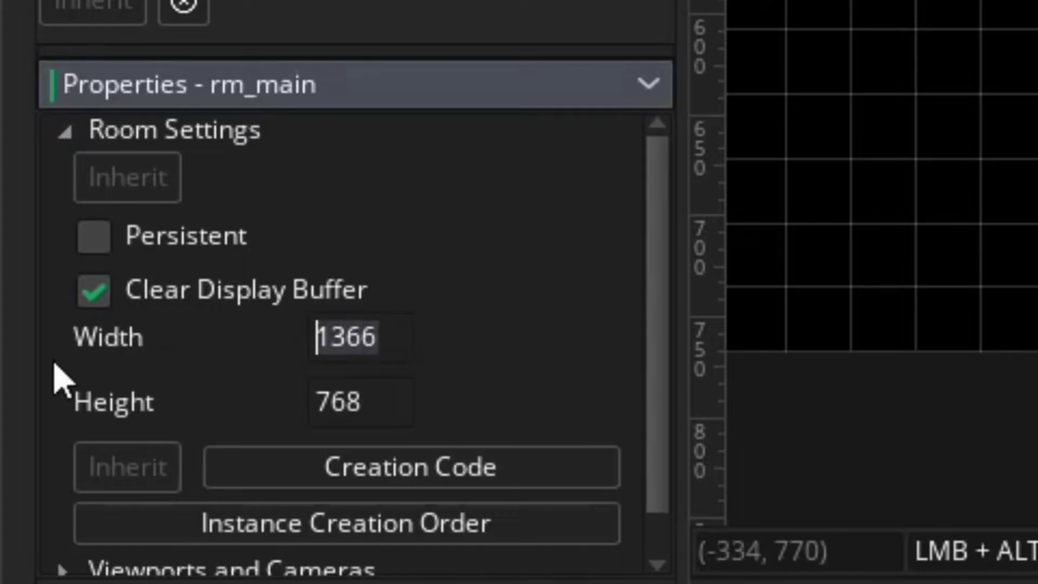
text(680)
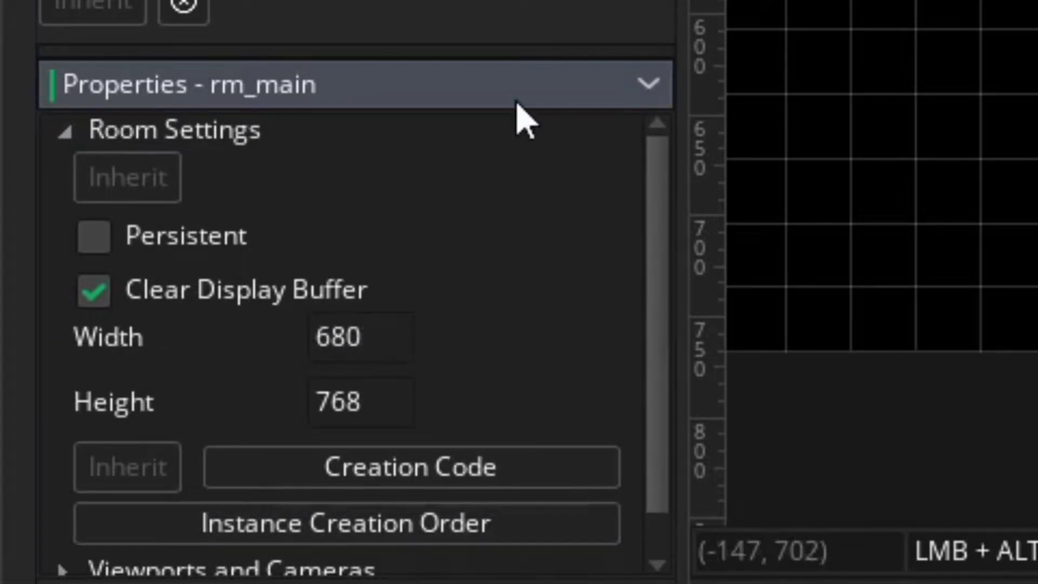
key(BackSpace)
key(BackSpace)
text(40)
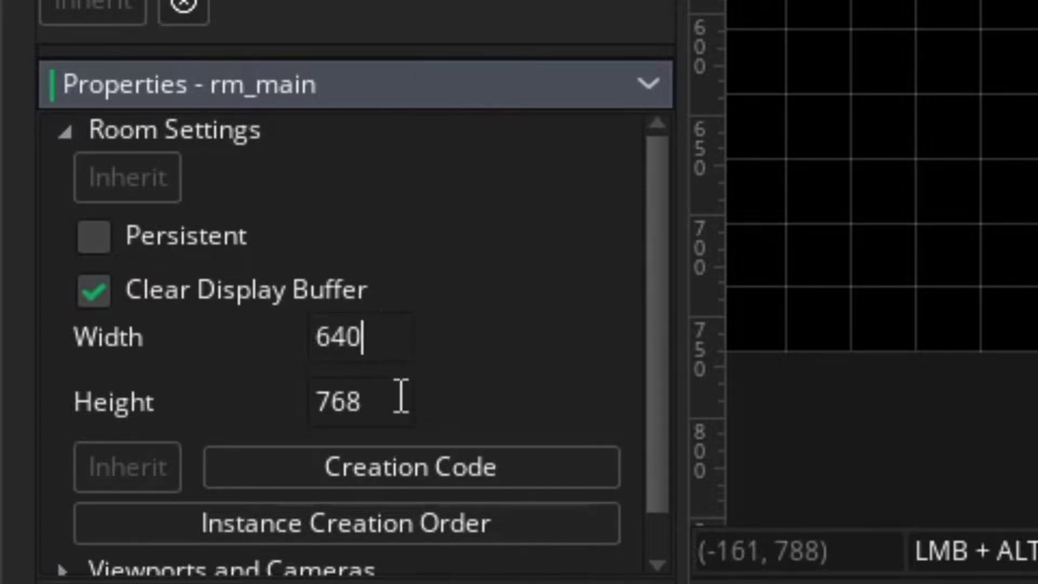
drag(398, 400, 111, 421)
text(480)
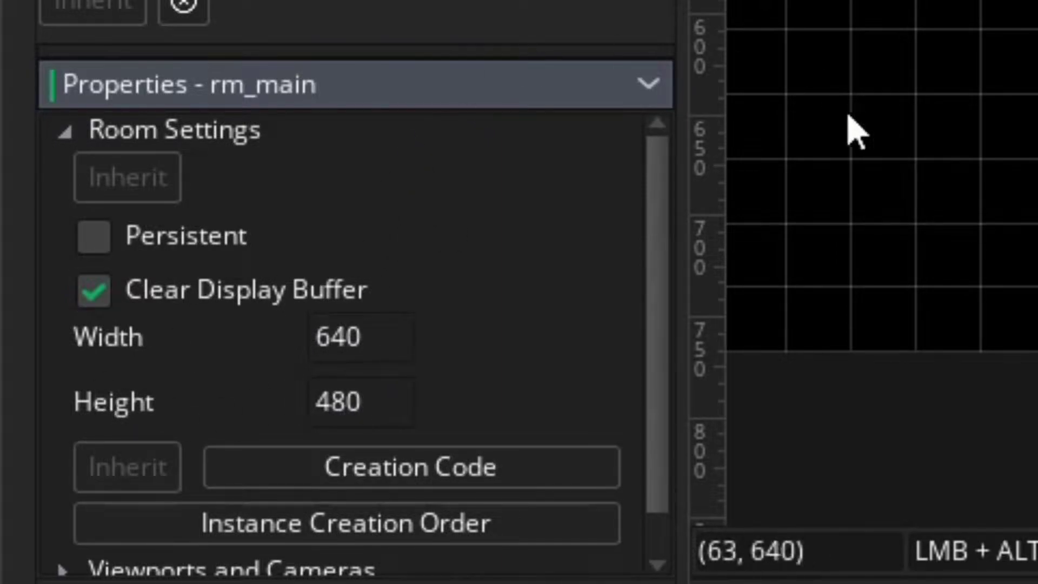
Enable viewports for rm_main and make Viewport 0 visible
scroll(273, 479, down, 1)
click(61, 522)
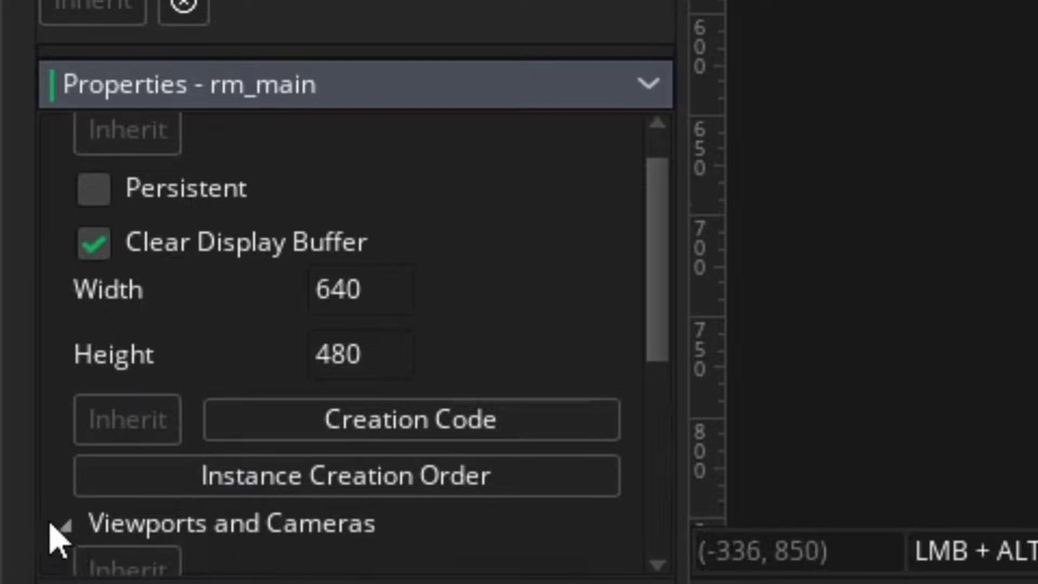
click(60, 522)
click(64, 523)
scroll(343, 259, down, 5)
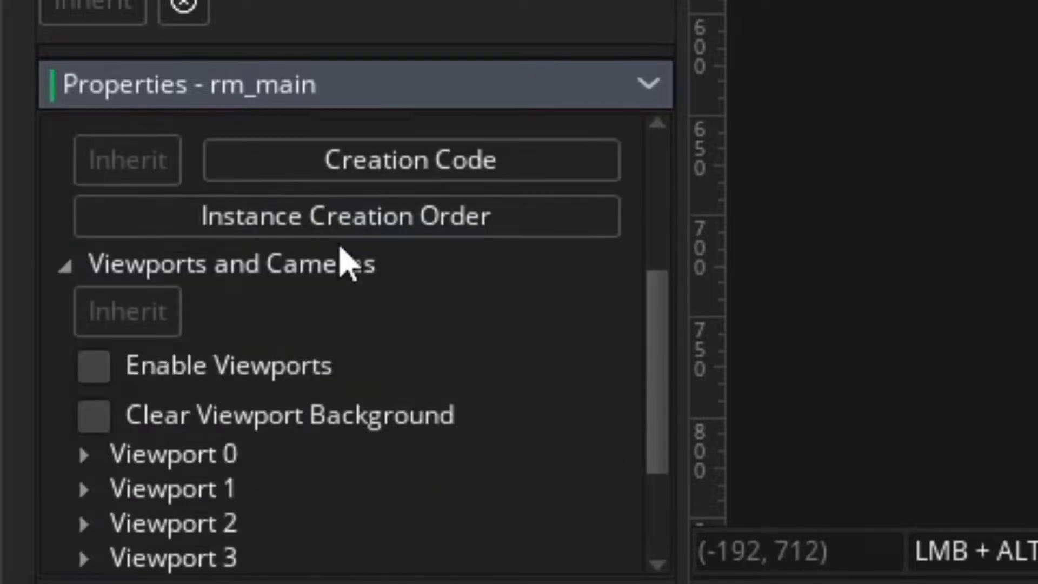
click(108, 287)
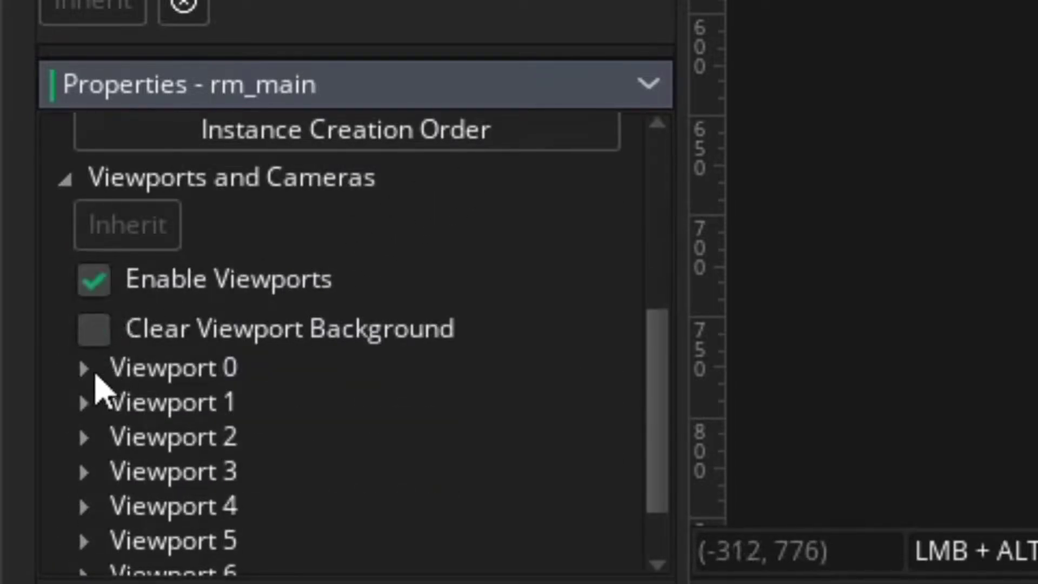
click(86, 369)
scroll(162, 264, down, 2)
click(253, 316)
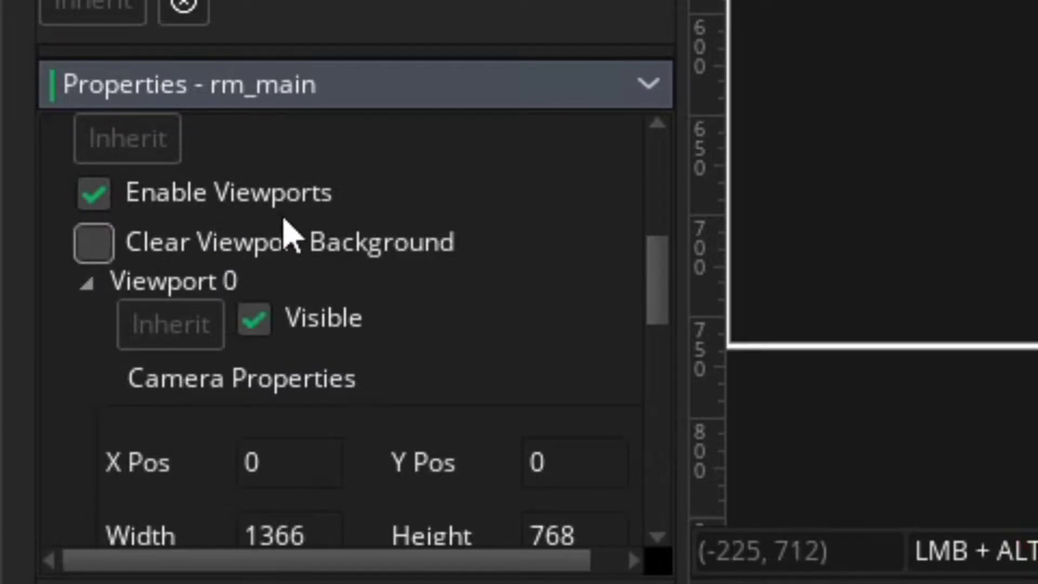
Set the Viewport 0 camera size to 640 wide and 480 high
scroll(325, 206, down, 5)
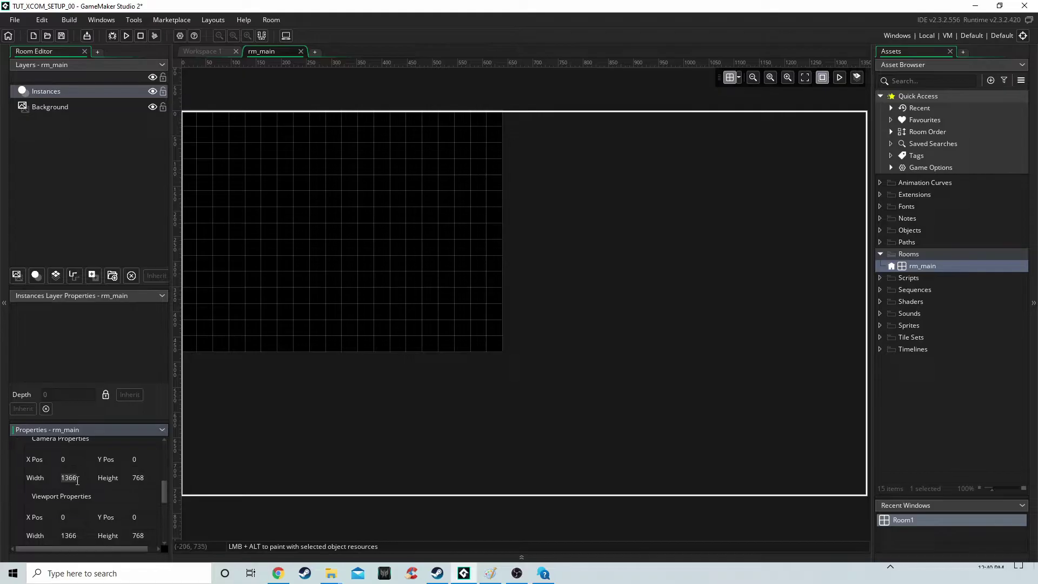
text(640)
key(Tab)
text(480)
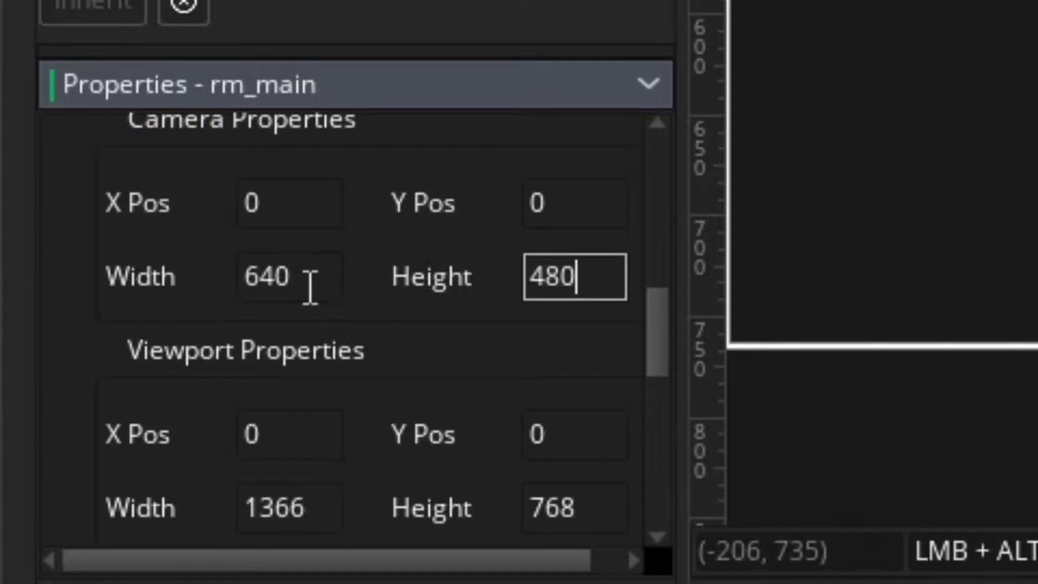
Set the viewport size in the Viewport Properties to 640 wide and 480 high
click(297, 514)
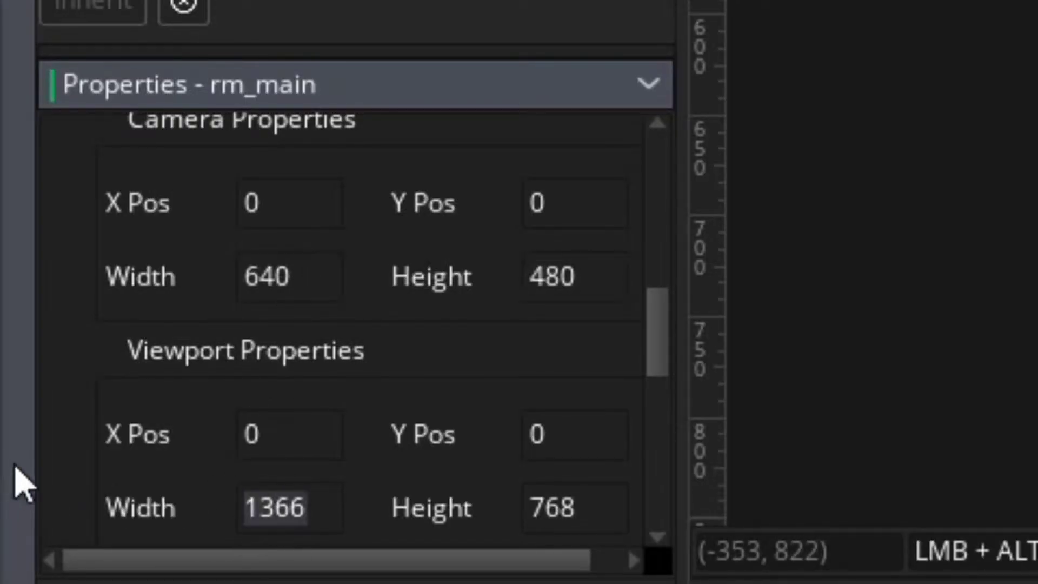
text(640)
key(Tab)
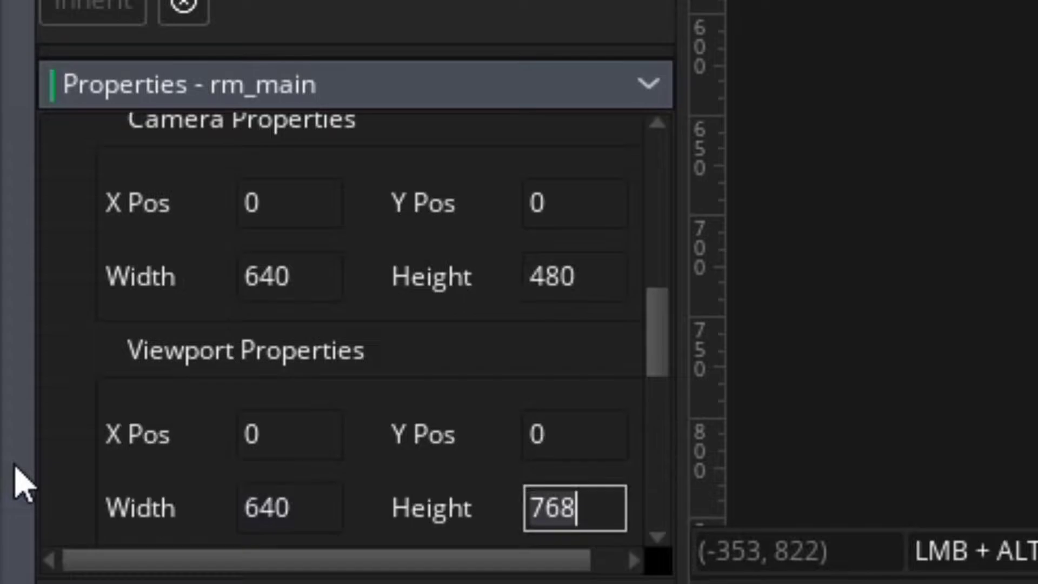
text(480)
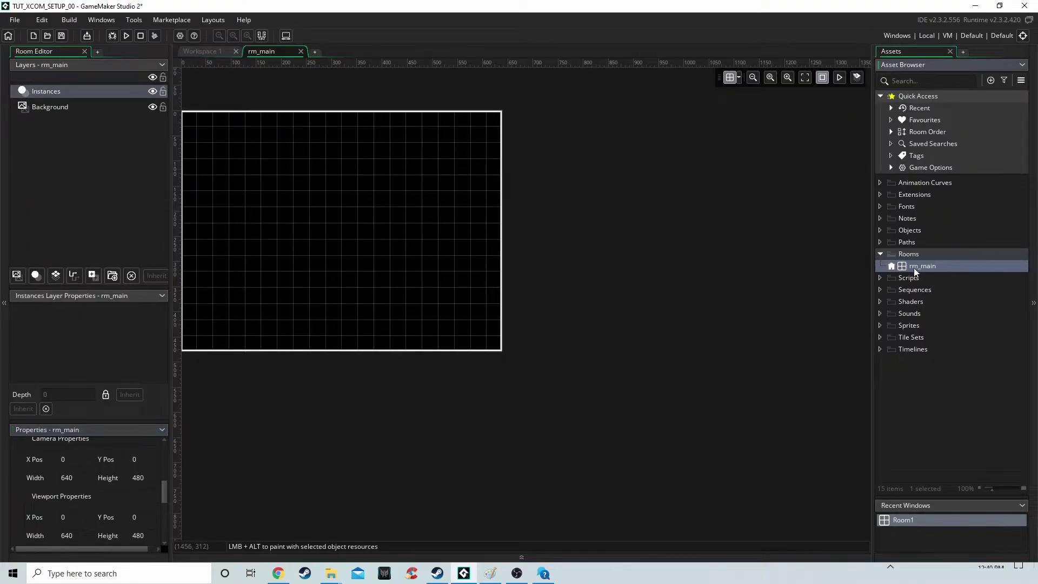
Duplicate the rm_main room and name the copy rm_map_editor
right_click(934, 264)
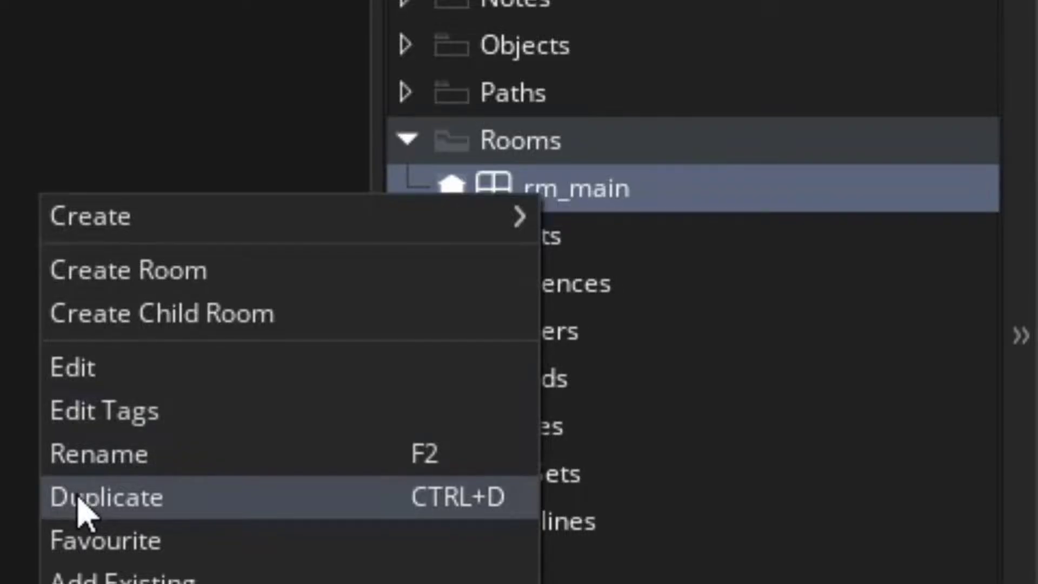
click(81, 510)
drag(665, 243, 574, 255)
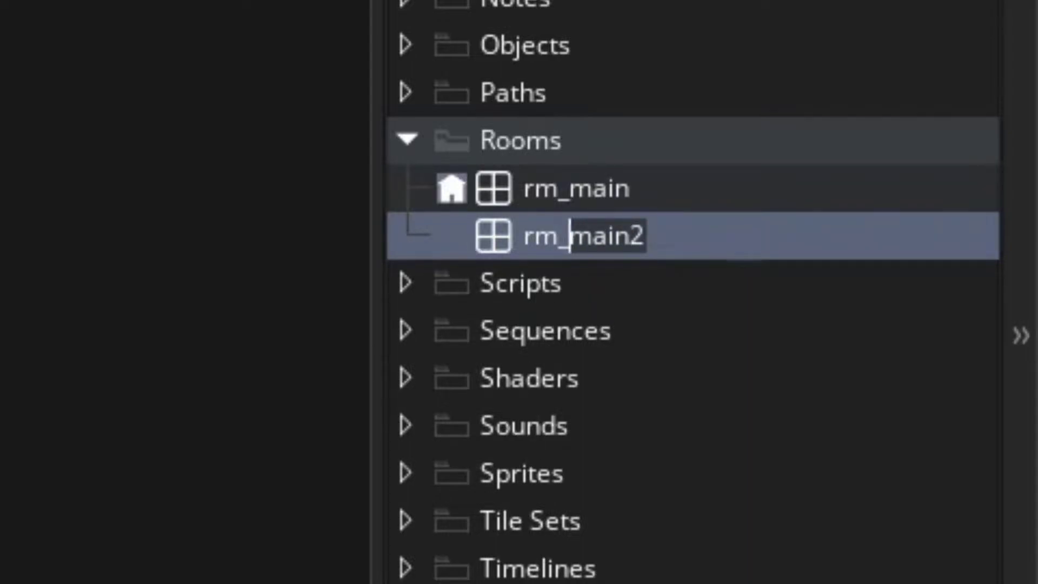
text(map)
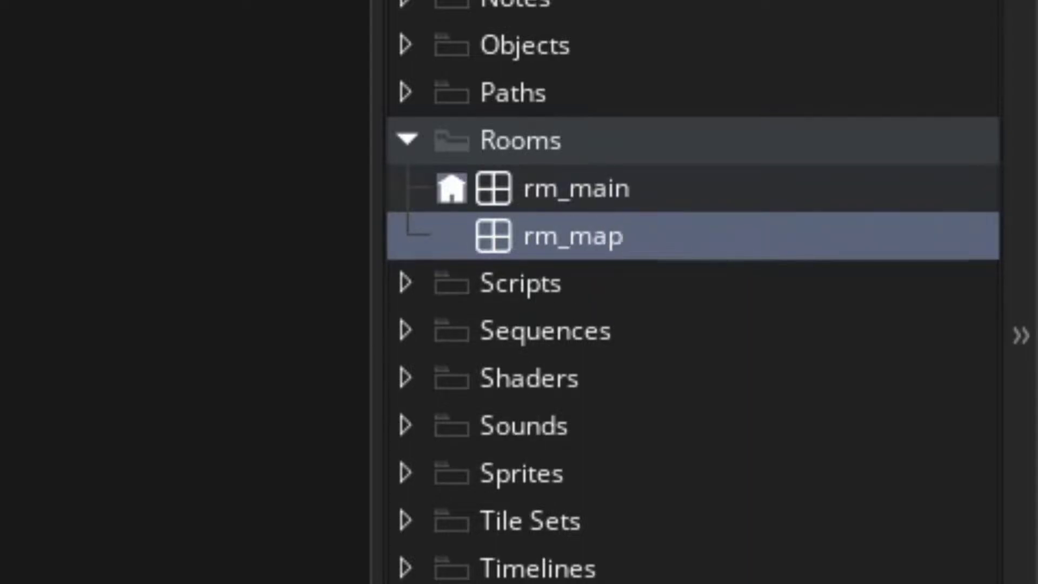
text(_editor)
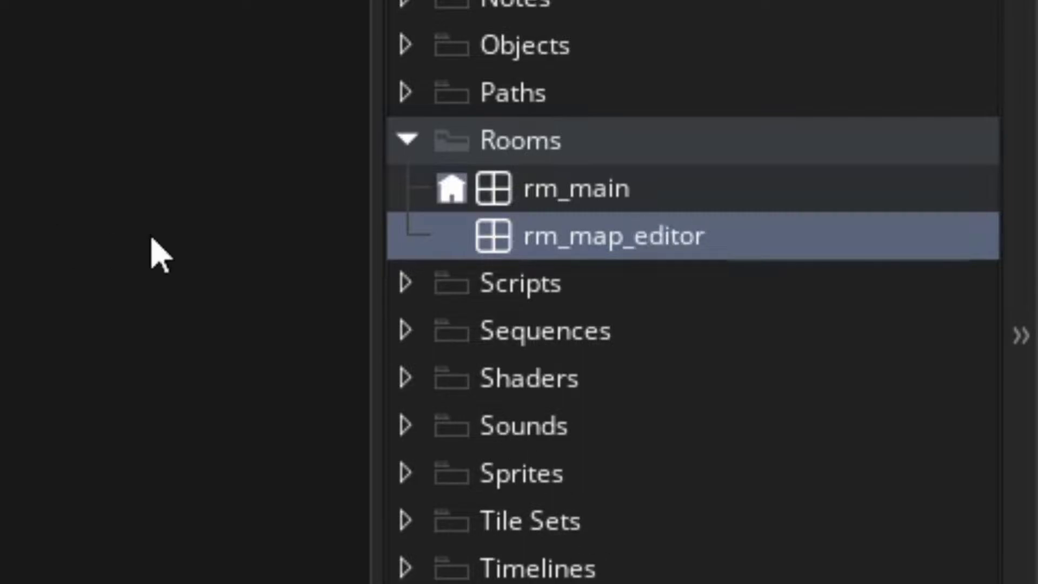
Move the Rooms folder into Paths, and create an object named obj_controller in the Objects folder
drag(536, 148, 546, 95)
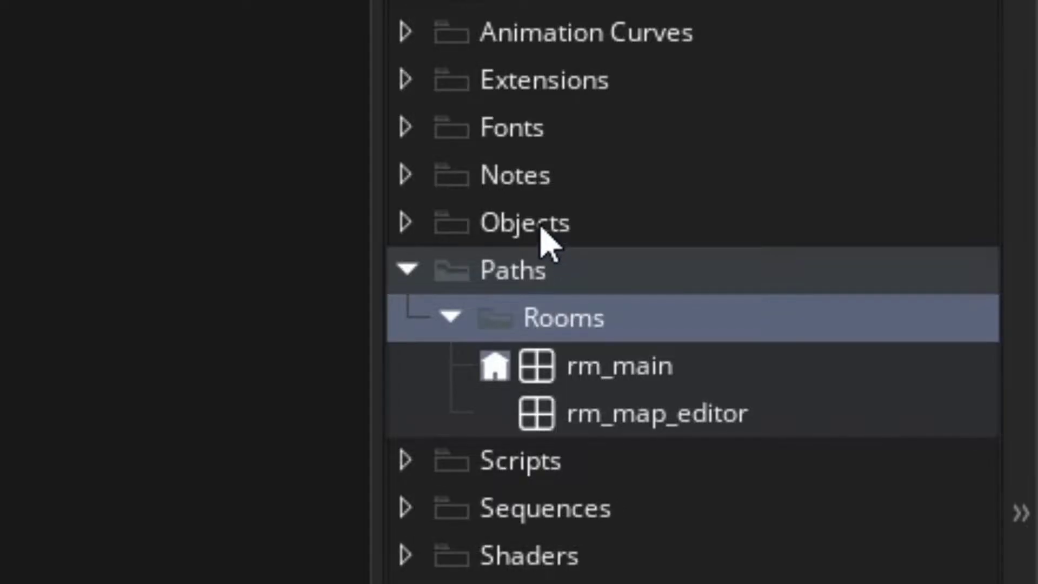
right_click(539, 226)
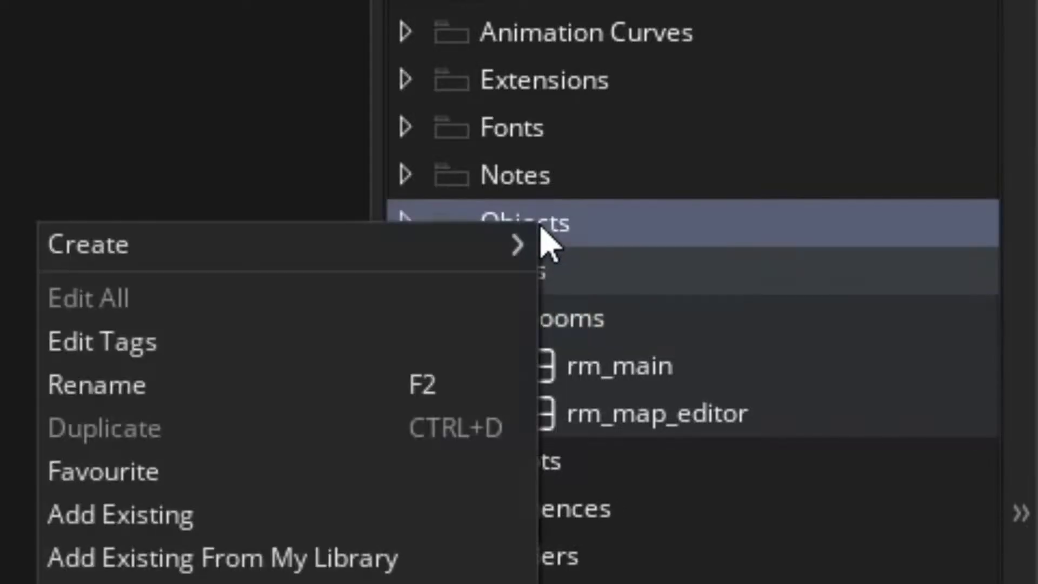
mouse_move(447, 260)
click(652, 471)
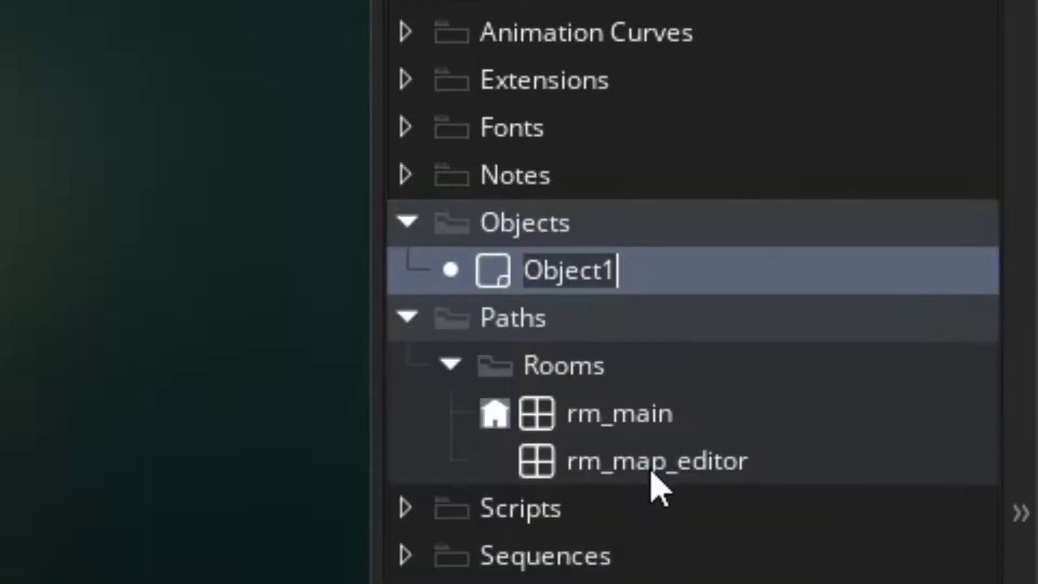
text(ob)
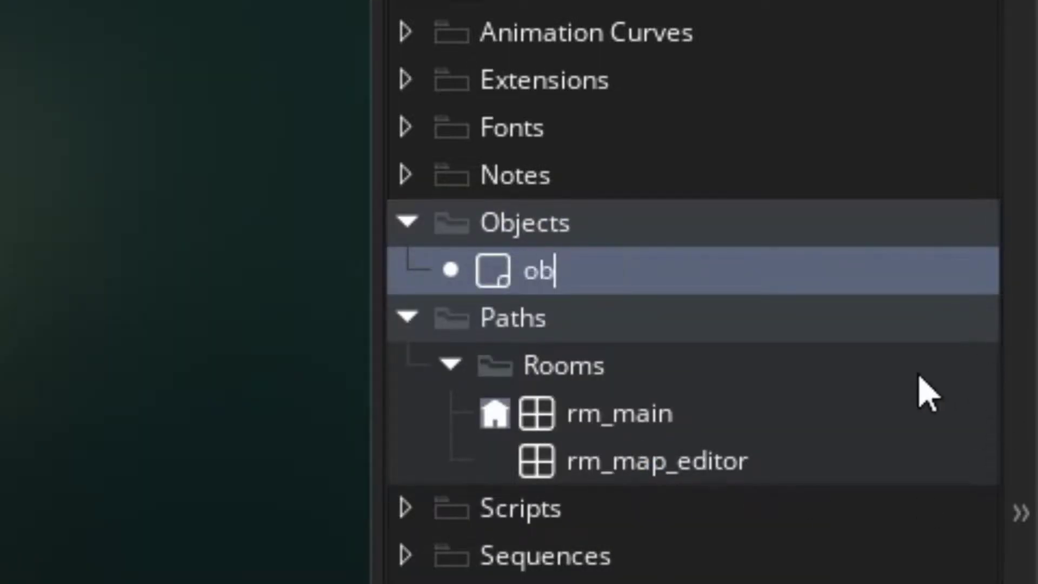
text(j_controller)
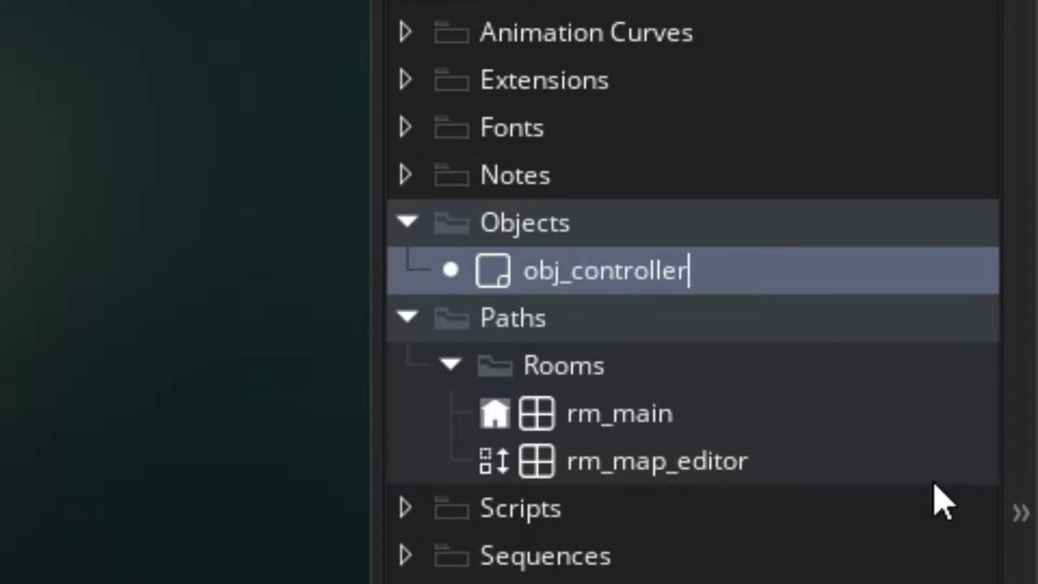
key(Return)
Place an obj_controller instance at the upper-left corner of the rm_main room and enlarge it by its corner
click(575, 411)
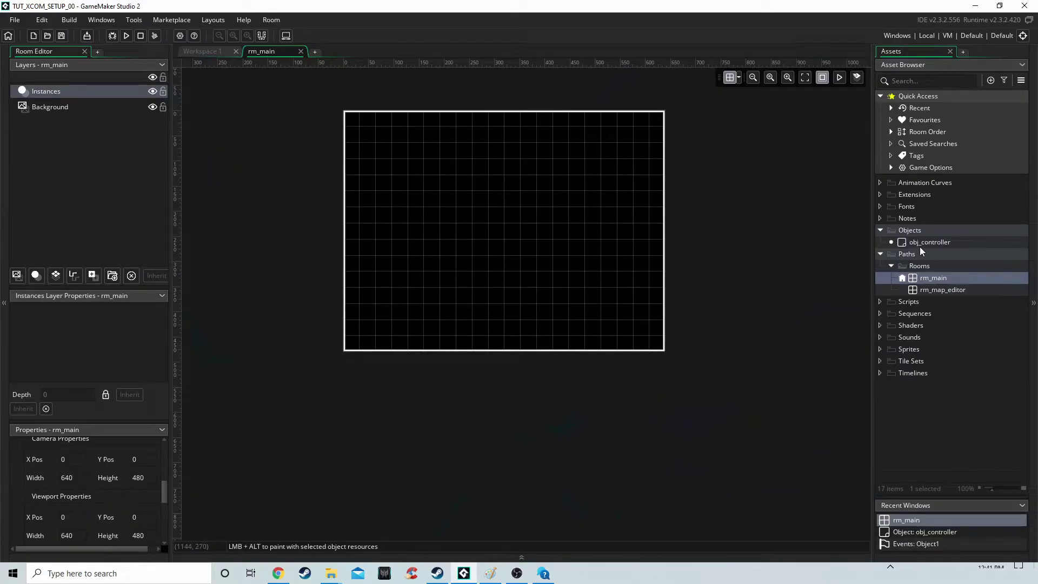
drag(600, 271, 350, 125)
ctrl+scroll(349, 121, up, 3)
scroll(348, 176, up, 4)
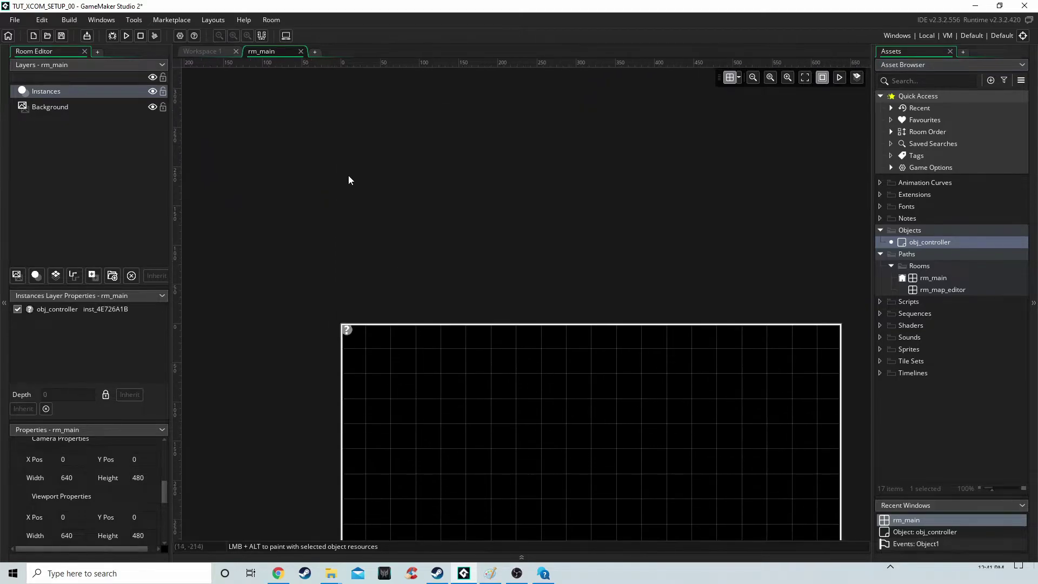
click(347, 337)
drag(353, 337, 386, 367)
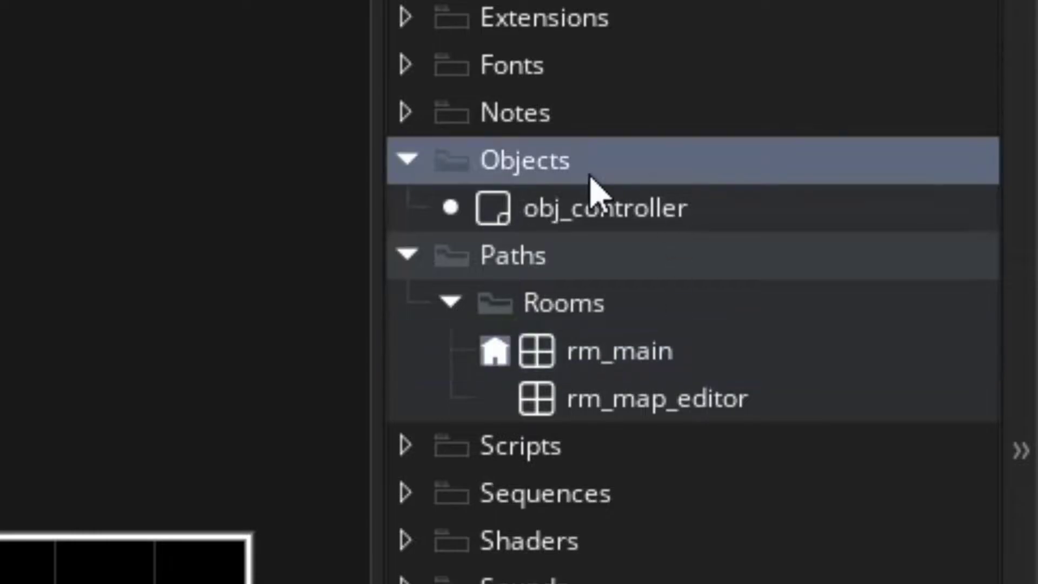
Create a second object named obj_map_editor in the Objects folder
right_click(926, 234)
mouse_move(487, 210)
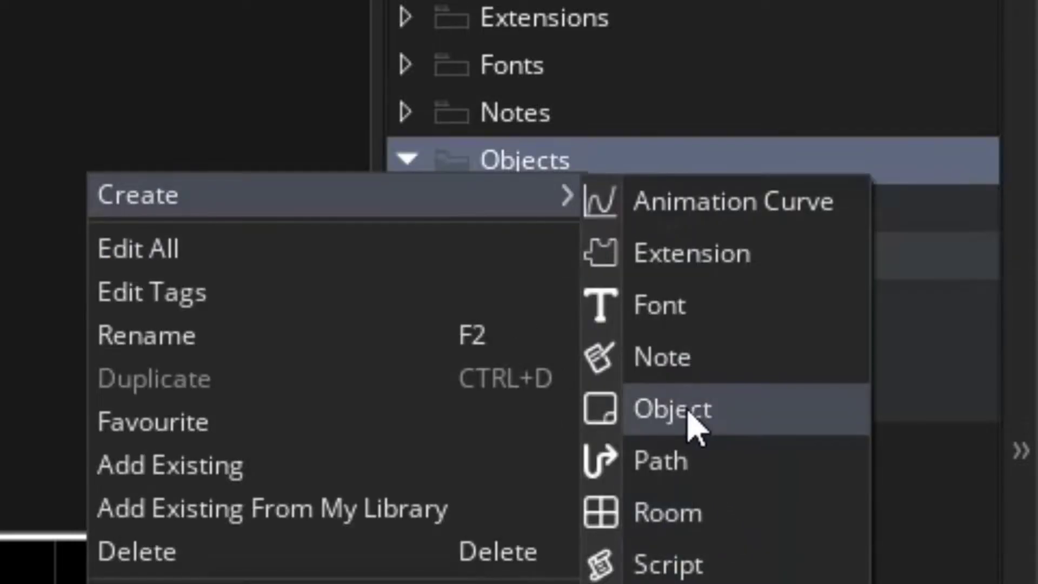
click(695, 422)
text(bj)
key(BackSpace)
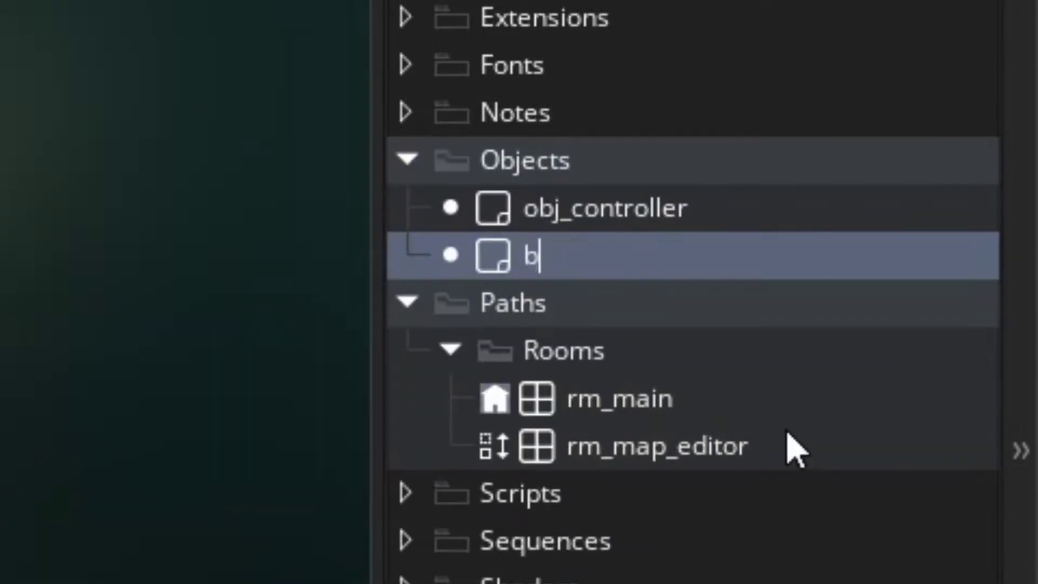
text(obj_)
key(BackSpace)
key(BackSpace)
key(BackSpace)
key(BackSpace)
key(BackSpace)
text(obj_map_)
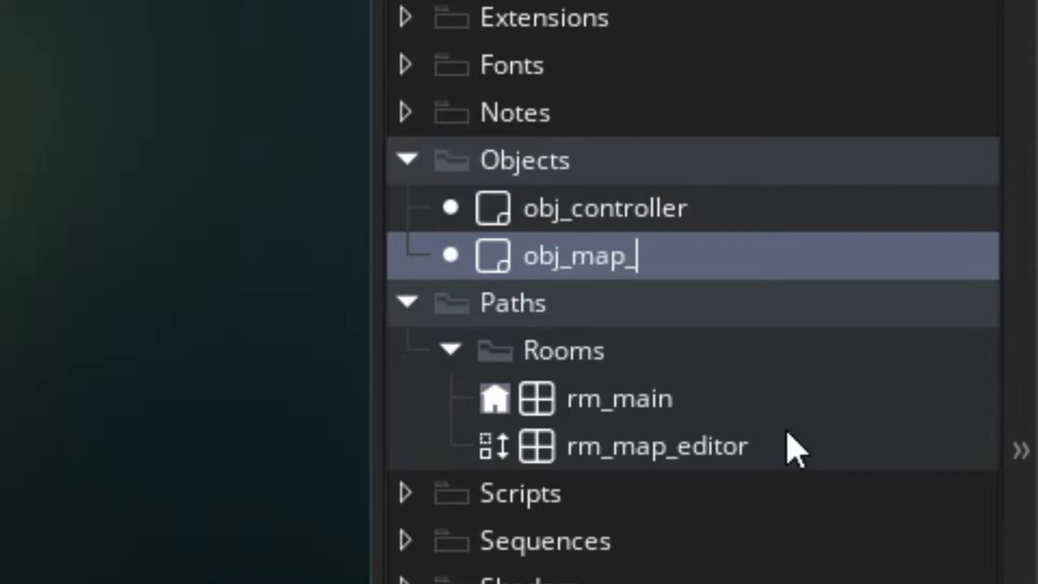
text(editor)
key(Return)
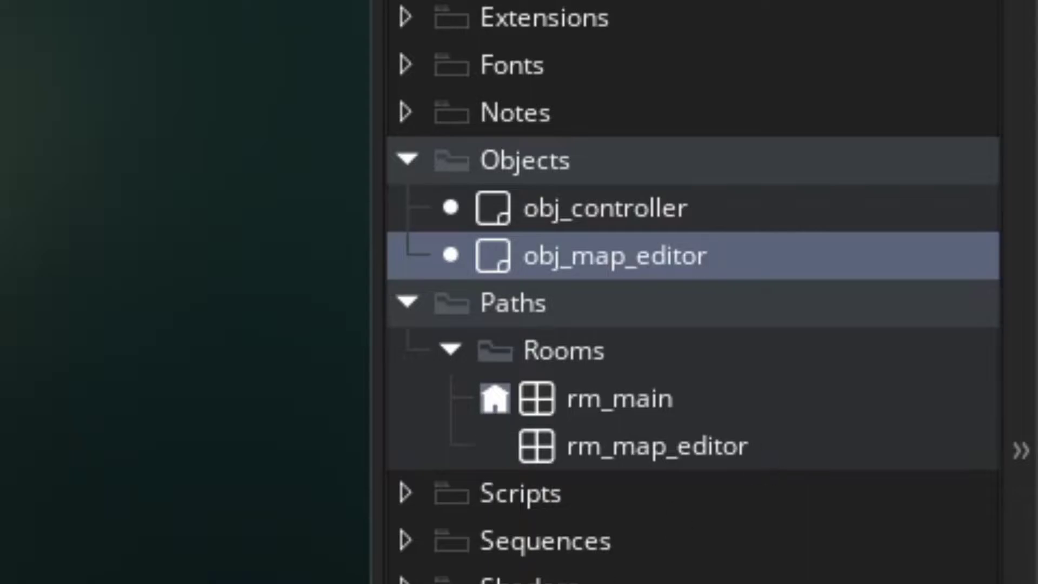
Place an obj_map_editor instance at the upper-left corner of the rm_map_editor room and enlarge it by its corner
double_click(600, 446)
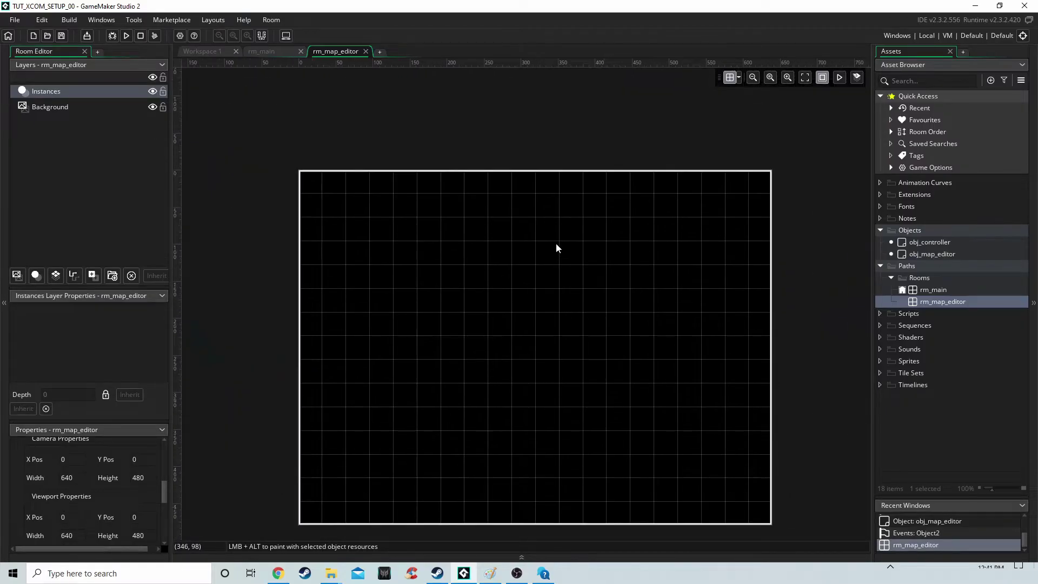
drag(936, 252, 312, 187)
click(311, 187)
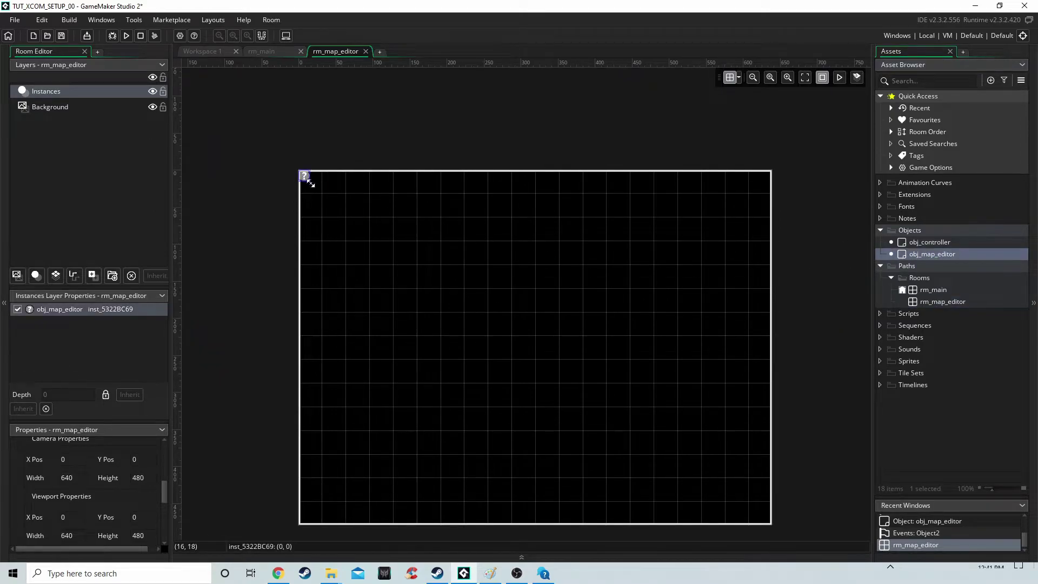
drag(320, 189, 330, 208)
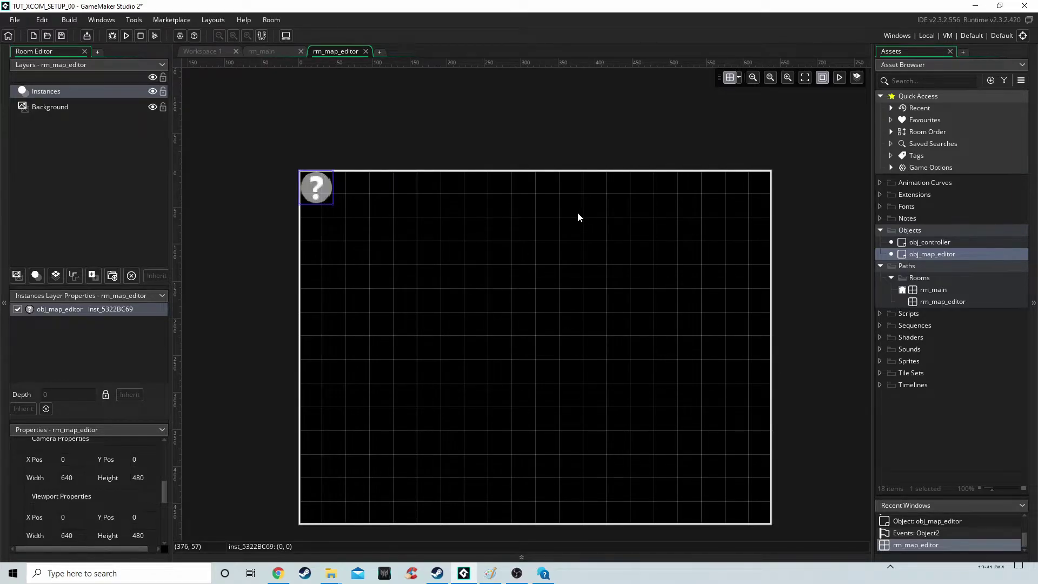
Review the obj_controller object, and check the instances placed in rm_main and rm_map_editor
double_click(916, 246)
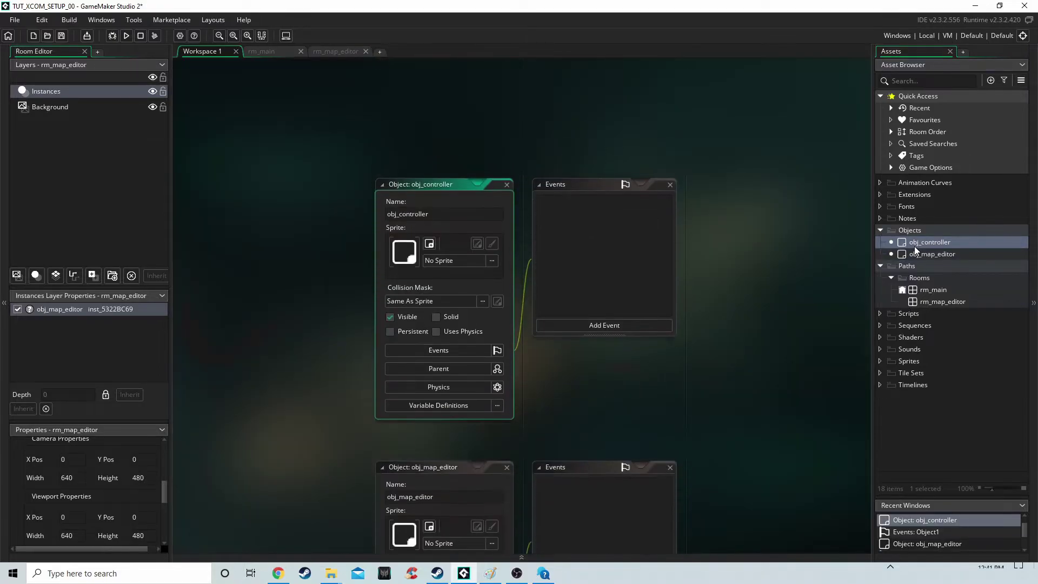
double_click(929, 288)
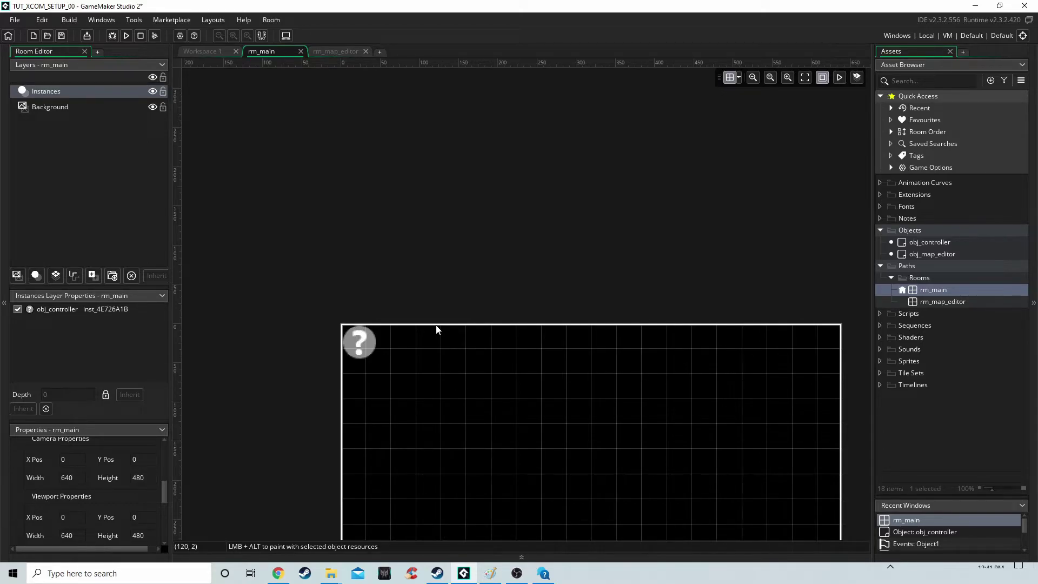
double_click(936, 302)
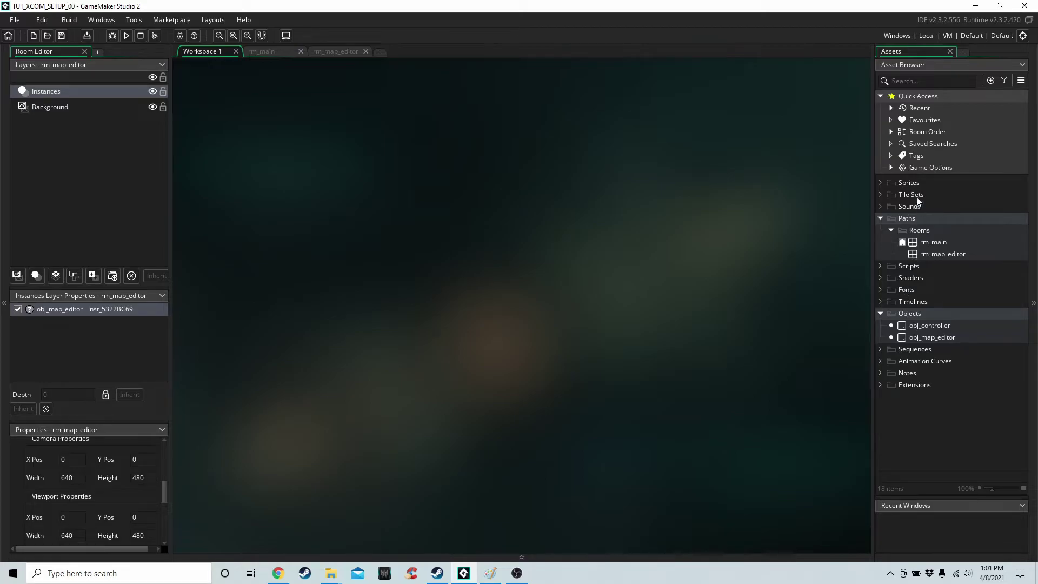
Add the existing terrain sprites to the Sprites folder, including t_grass and the t_farm floor, wall and deco sprites
right_click(916, 182)
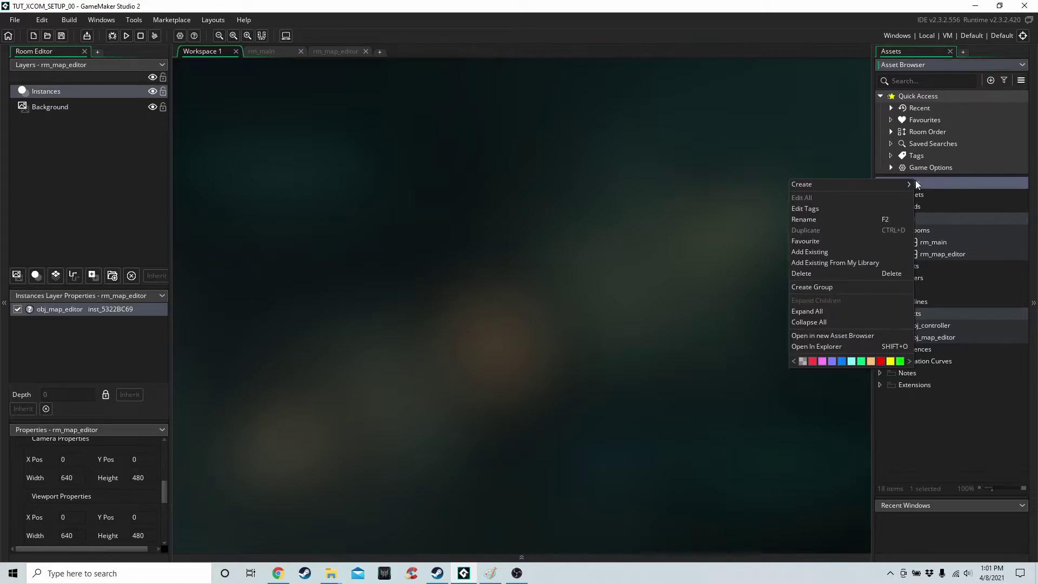
click(835, 253)
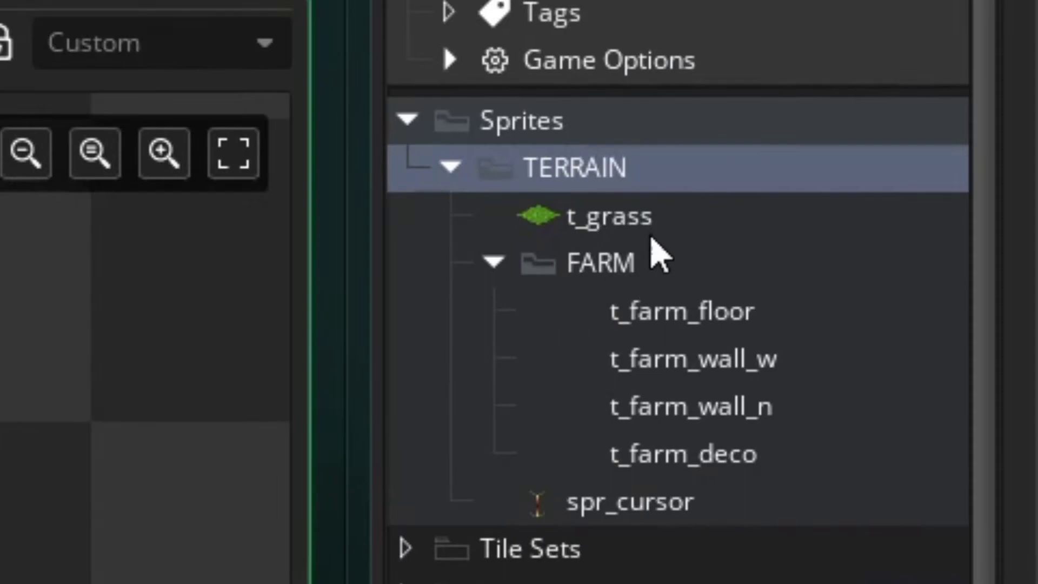
click(899, 186)
Open the t_grass sprite for image editing and outline its full tile area with a rectangular selection to examine its size
double_click(665, 222)
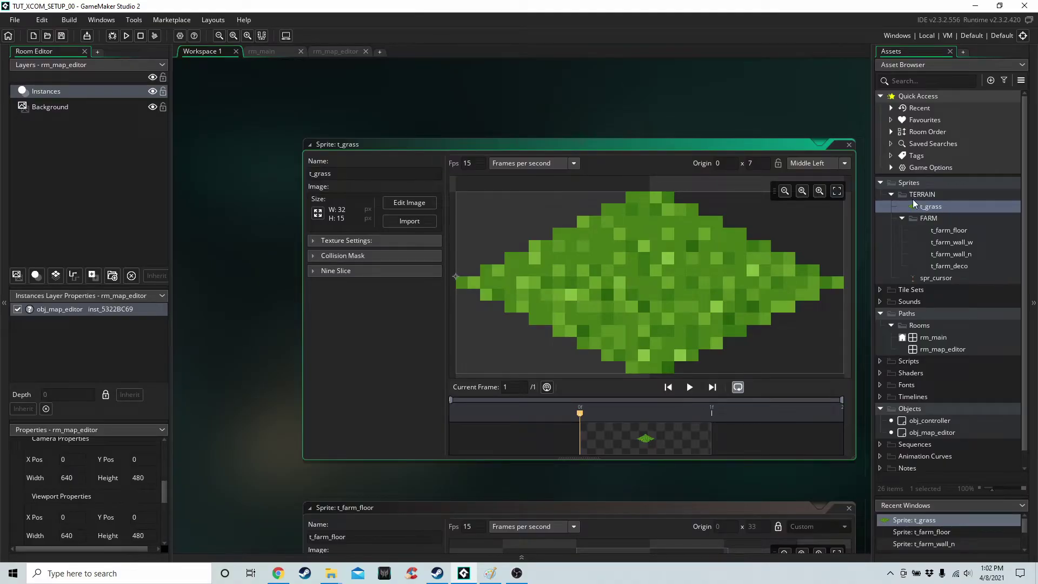
click(406, 205)
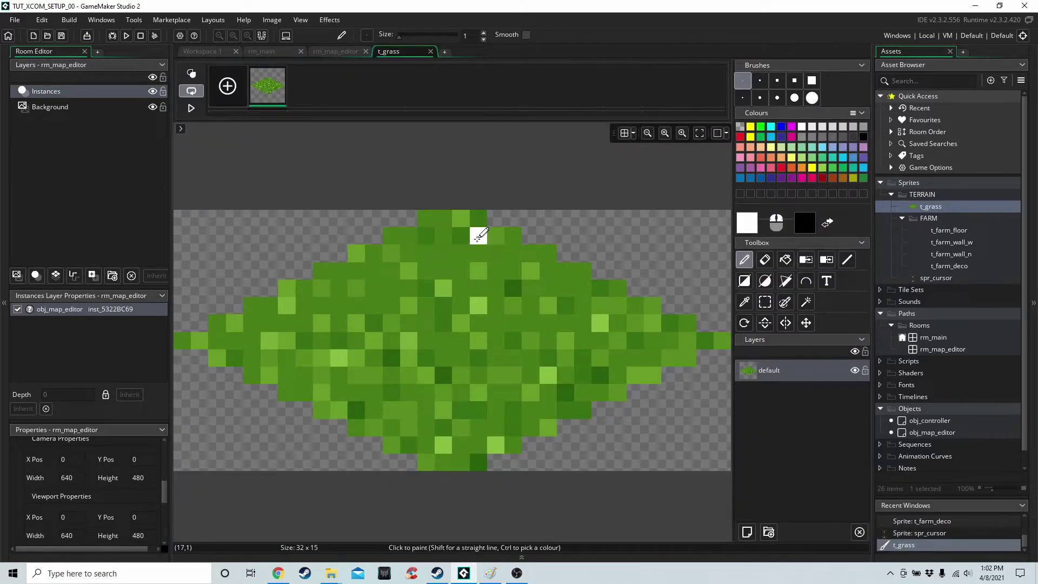
click(765, 302)
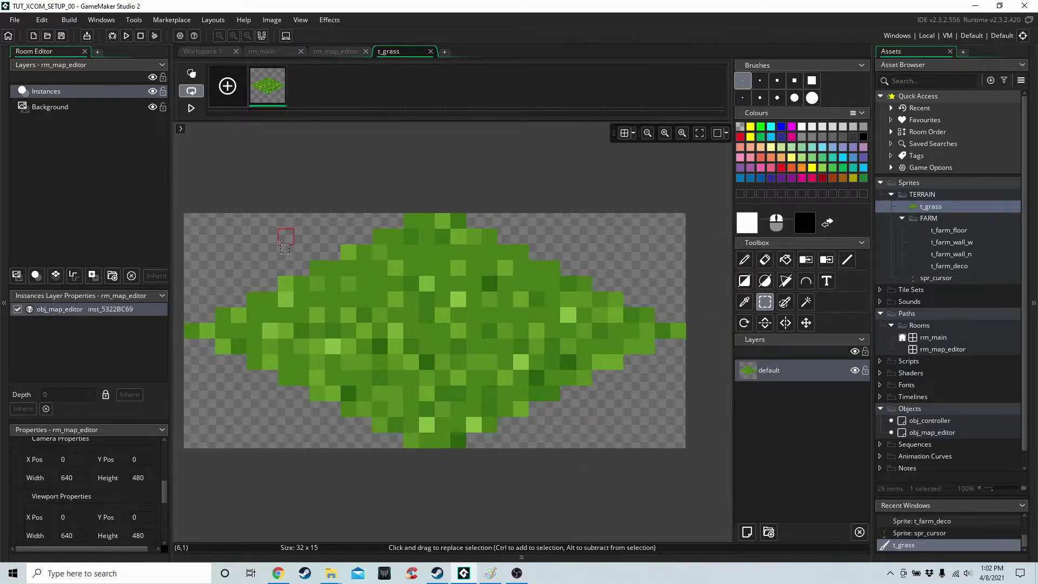
drag(185, 214, 679, 441)
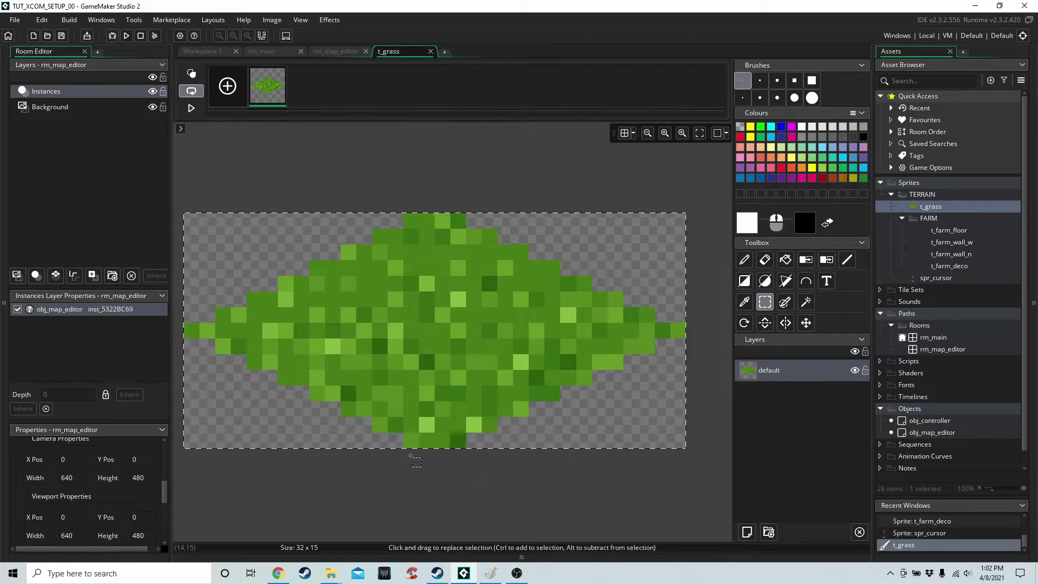
scroll(412, 459, down, 3)
drag(185, 359, 674, 484)
scroll(579, 427, up, 2)
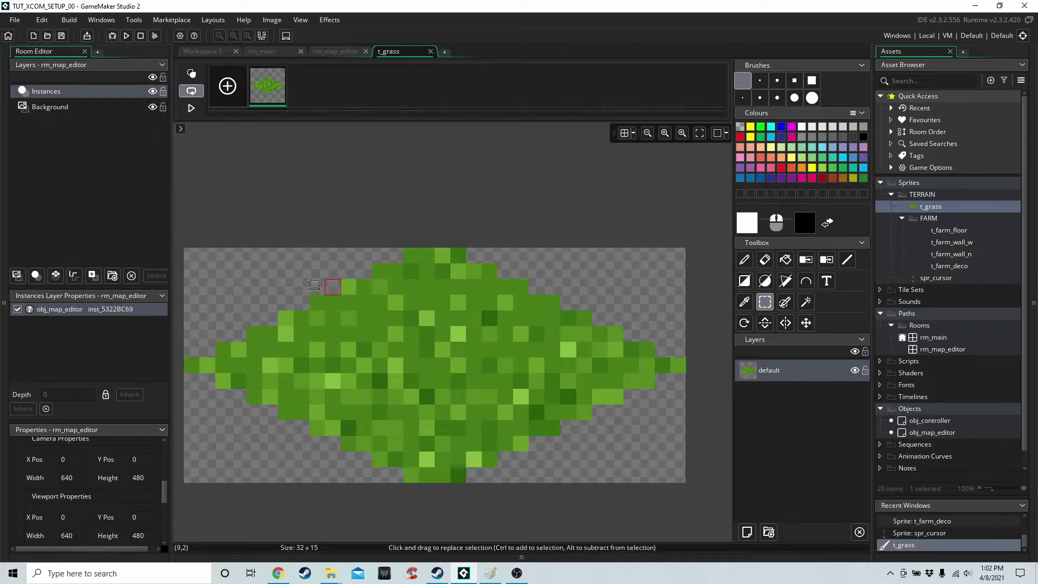
drag(187, 249, 677, 476)
click(566, 216)
Open the t_farm_floor sprite for image editing and examine each of its floor and crop frames
double_click(948, 229)
click(410, 202)
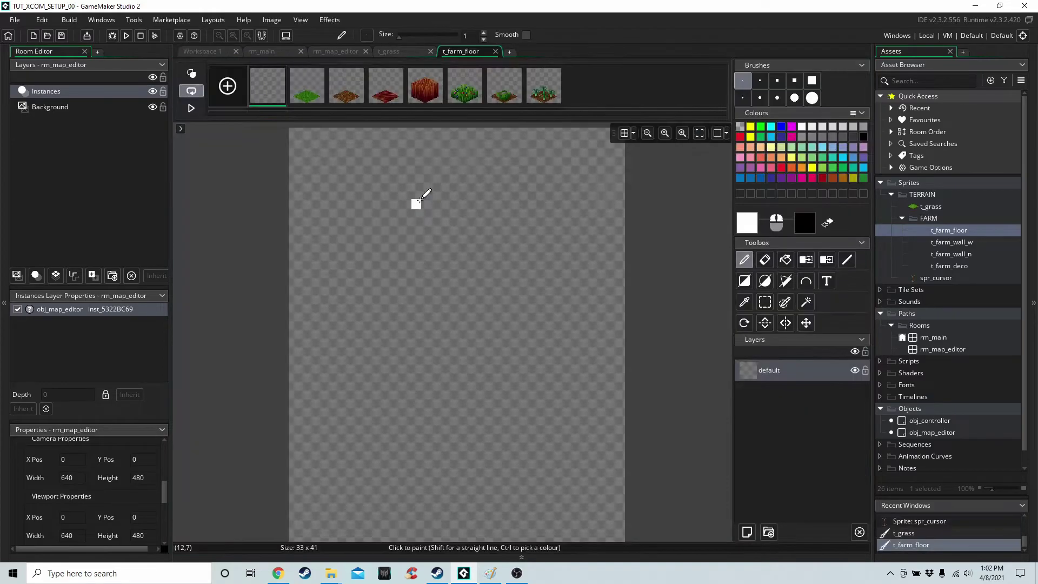
click(319, 95)
click(338, 95)
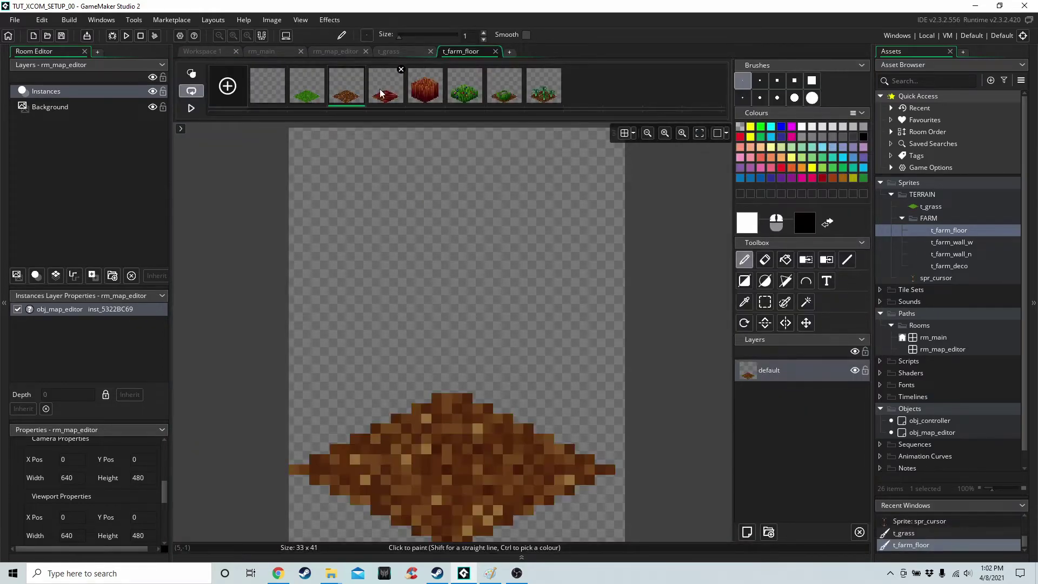
click(385, 92)
click(424, 91)
click(465, 92)
click(493, 94)
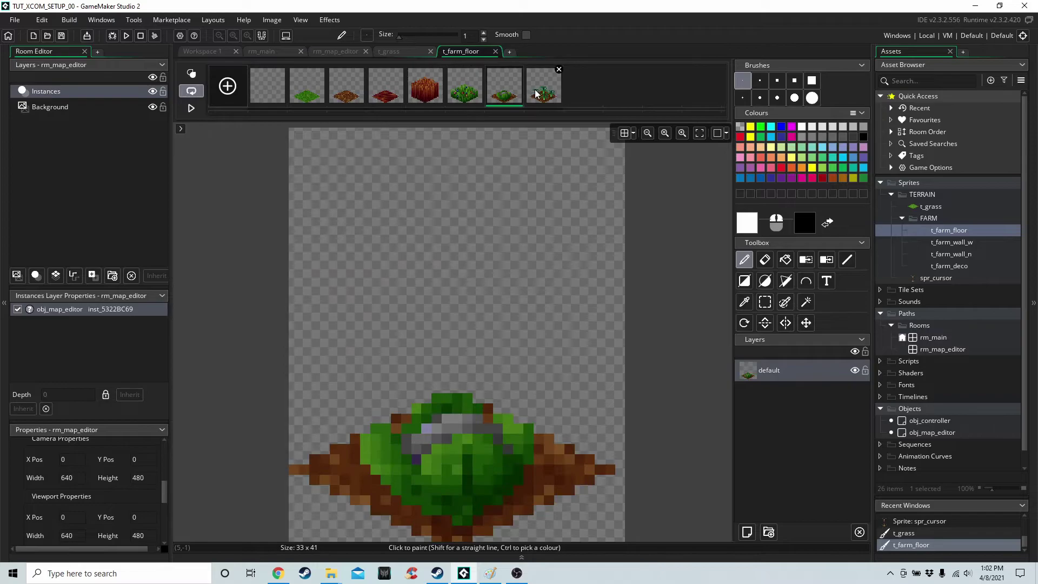
click(543, 89)
Open the t_farm_wall_w sprite for image editing and examine its stone wall, hedge and fence frames
double_click(979, 244)
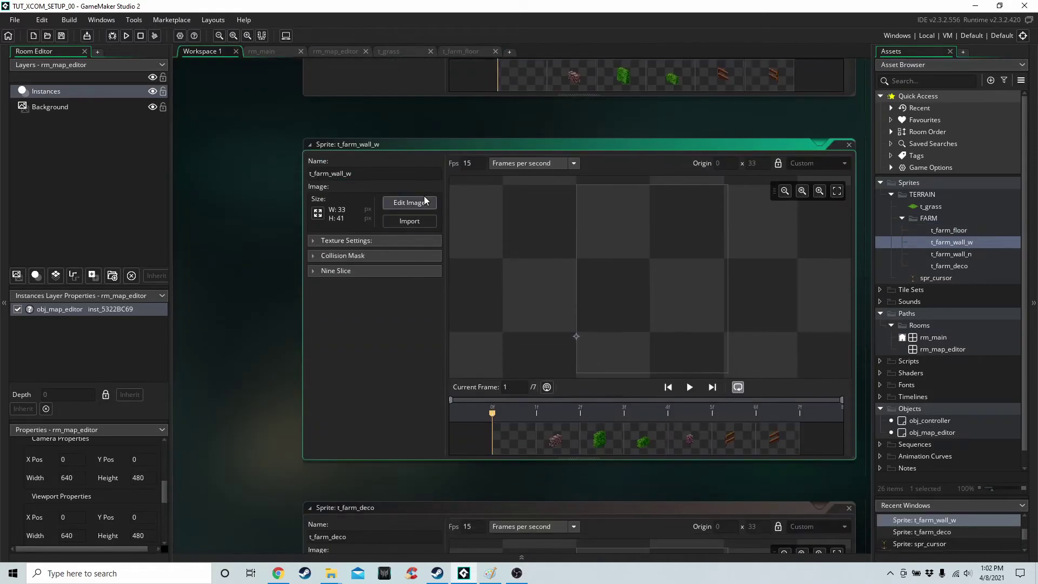
click(419, 203)
click(316, 81)
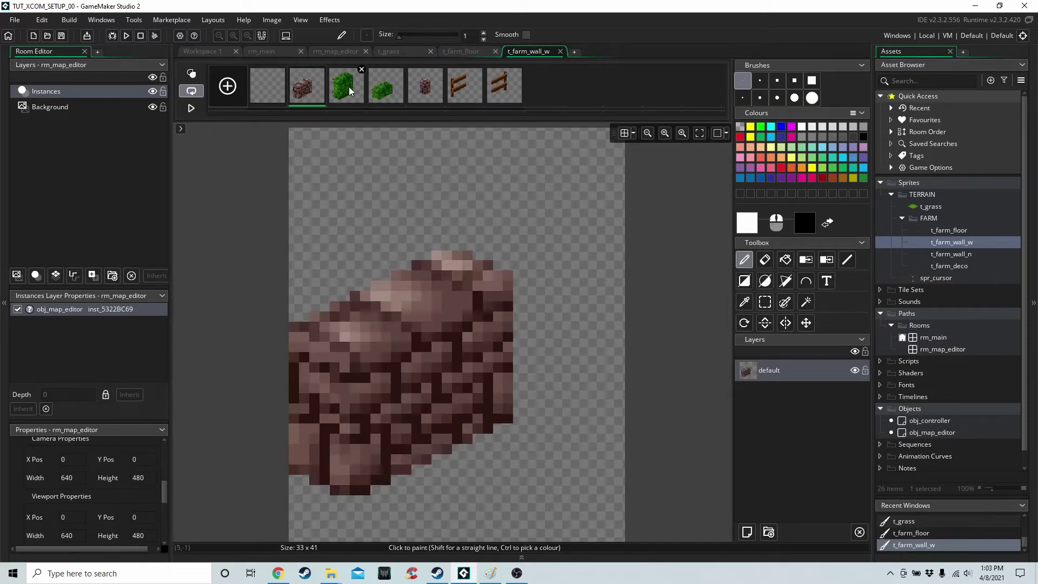
click(352, 91)
click(385, 91)
click(416, 89)
click(464, 88)
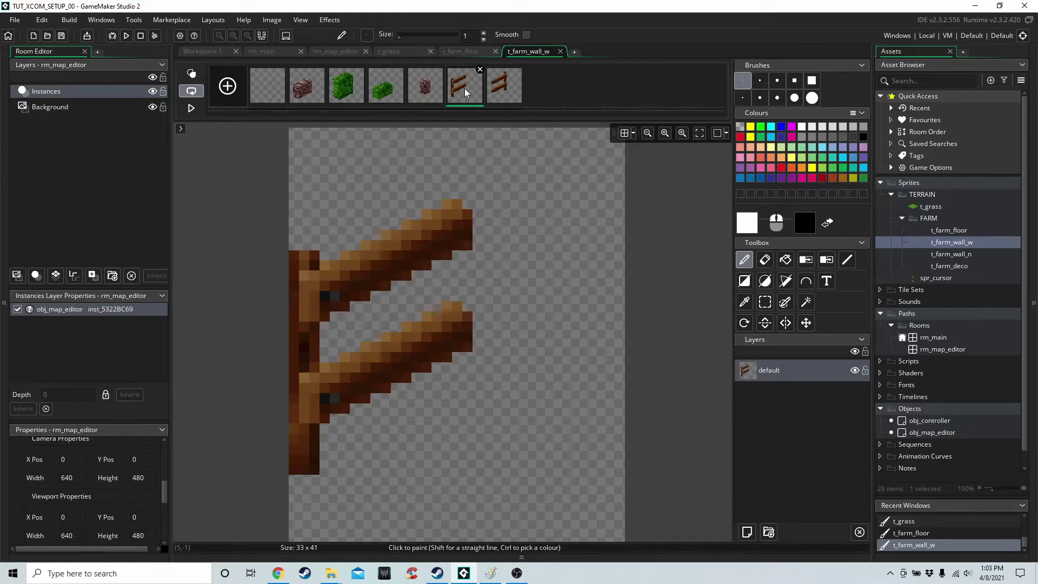
click(504, 87)
Open the t_farm_wall_n sprite for image editing and examine each of its wall, hedge and fence frames
double_click(949, 253)
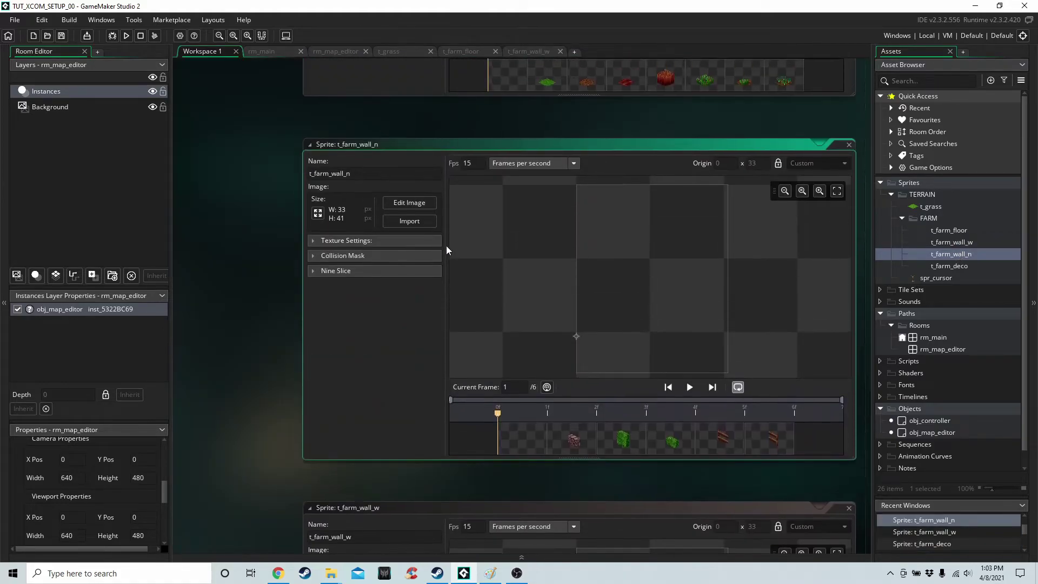
click(413, 209)
click(309, 87)
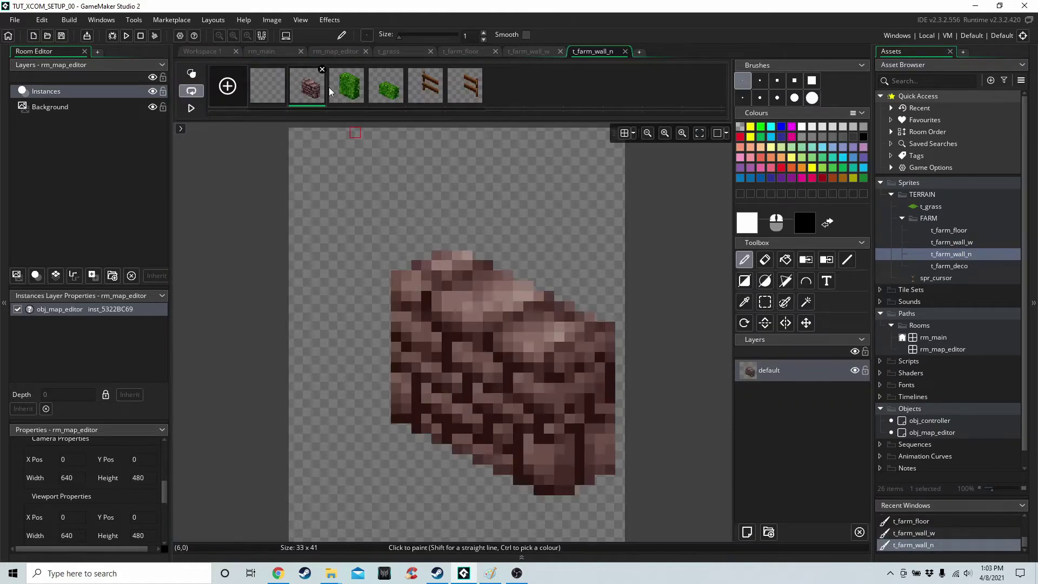
click(358, 87)
click(400, 88)
click(420, 86)
click(458, 84)
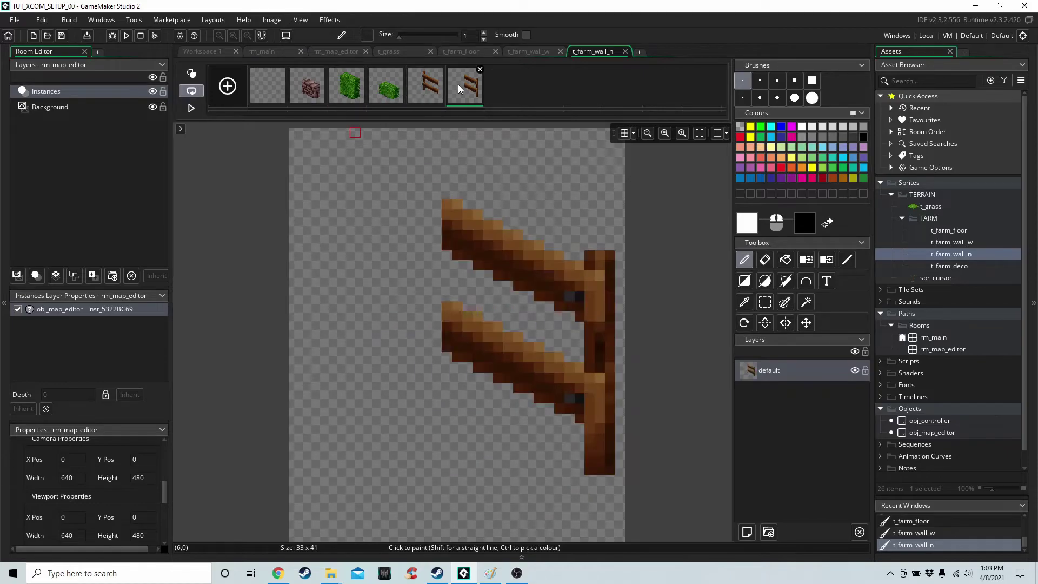
Open the t_farm_deco sprite for image editing and examine both of its tree frames
double_click(960, 266)
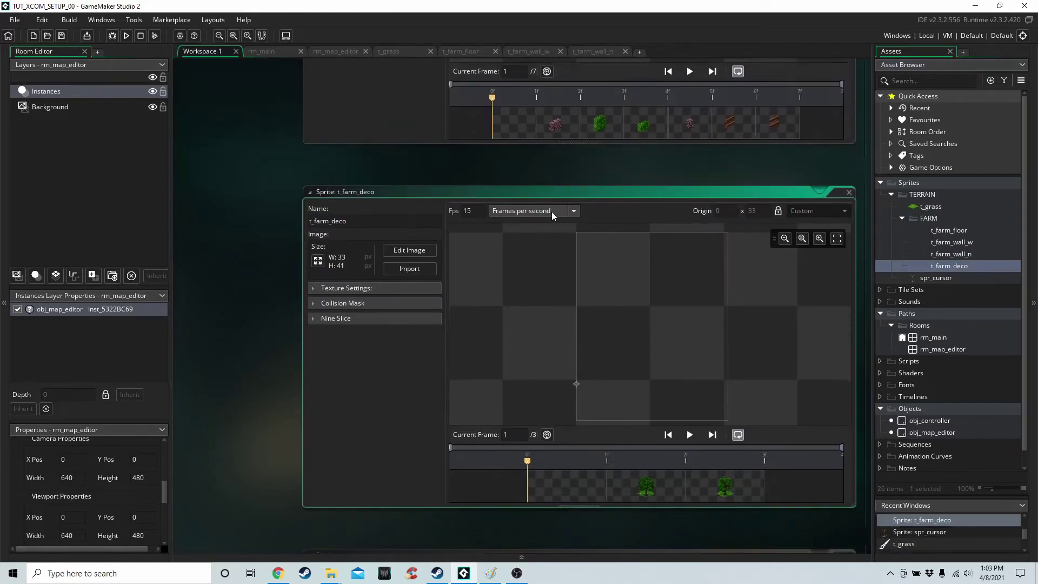
click(427, 203)
click(306, 87)
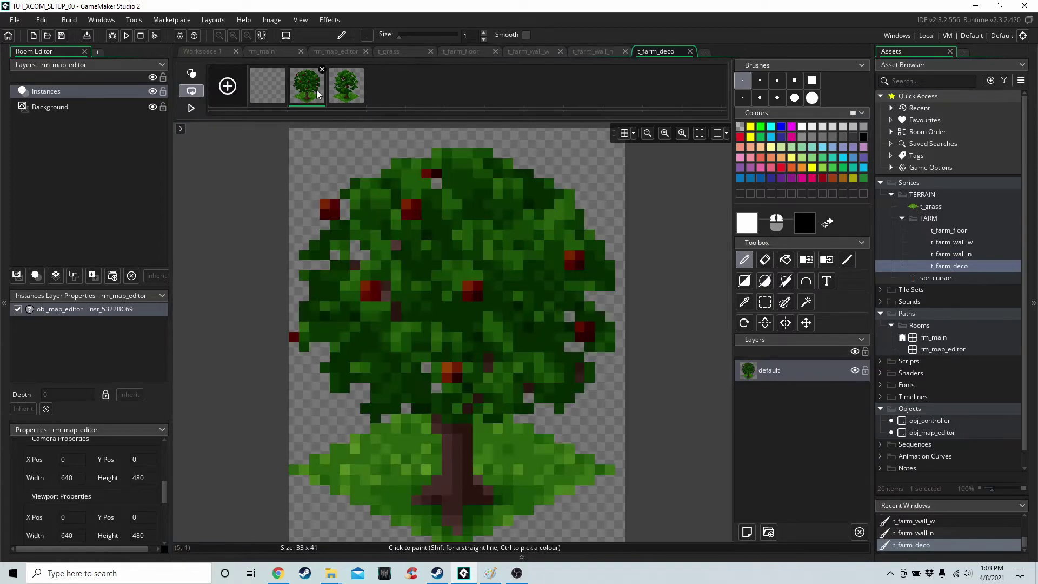
click(346, 90)
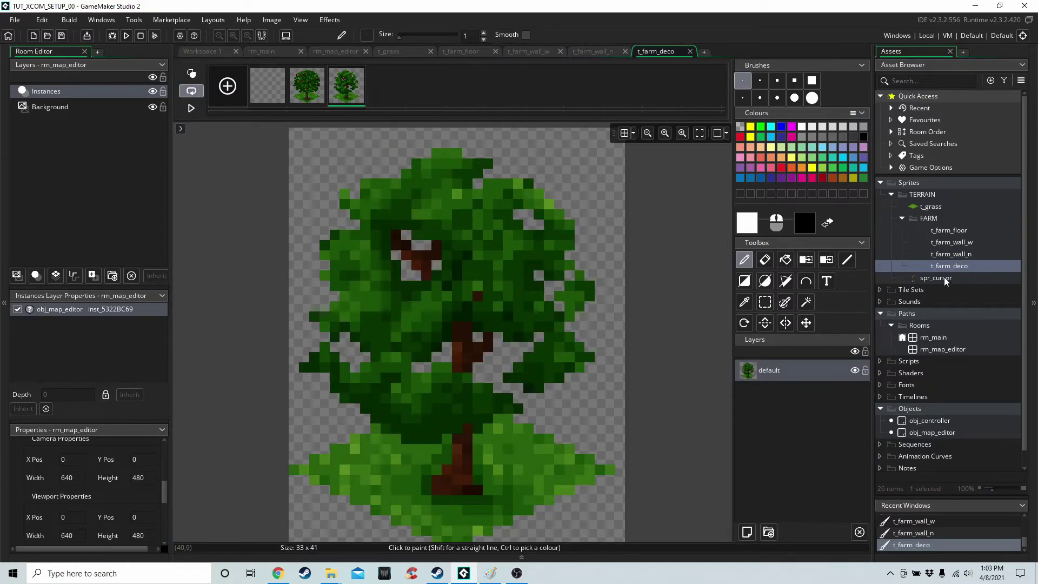
Return to the t_farm_floor sprite's image and examine its blank first frame, grass frame and bare soil frame
double_click(945, 229)
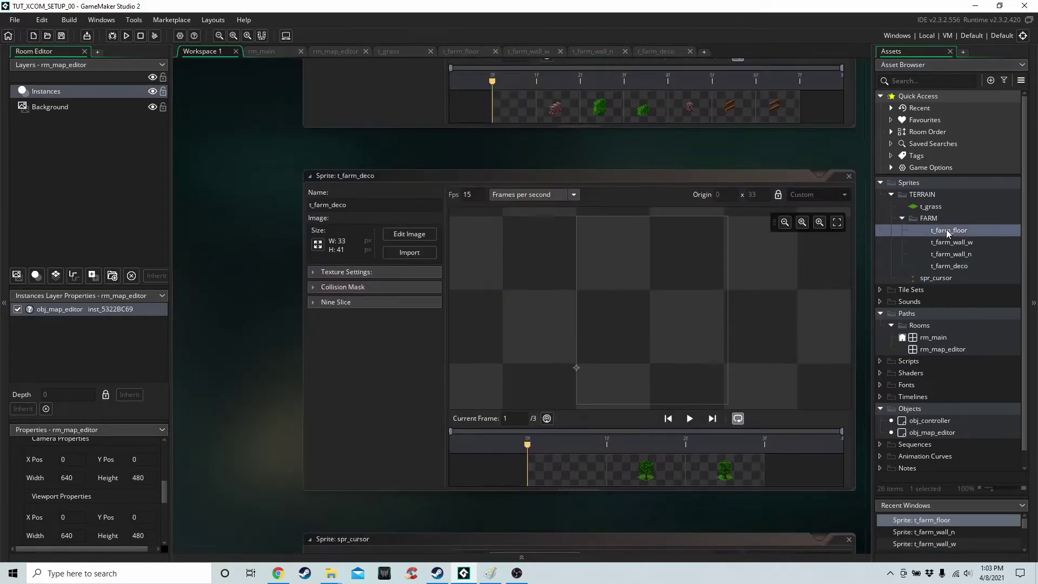
click(426, 204)
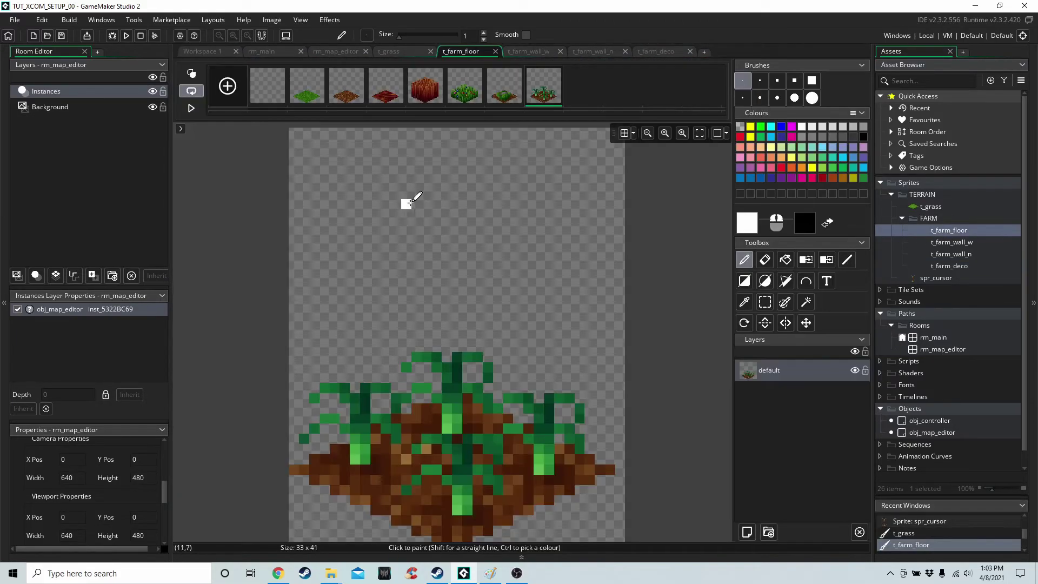
click(265, 76)
click(303, 95)
click(346, 86)
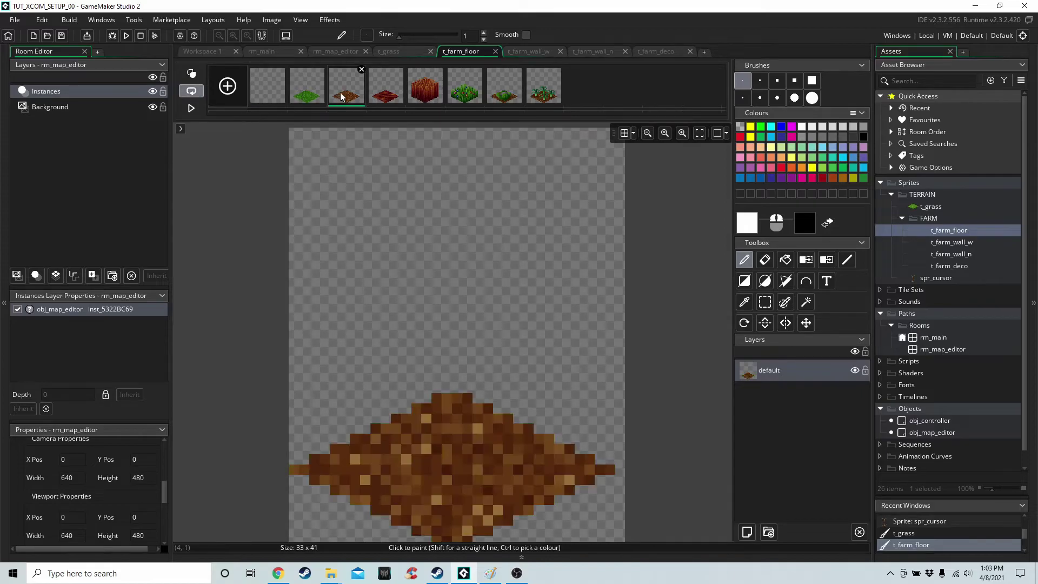
Bring up the t_farm_wall_w and t_farm_wall_n sprite images in turn to examine the blank first frame of each
click(943, 243)
double_click(942, 244)
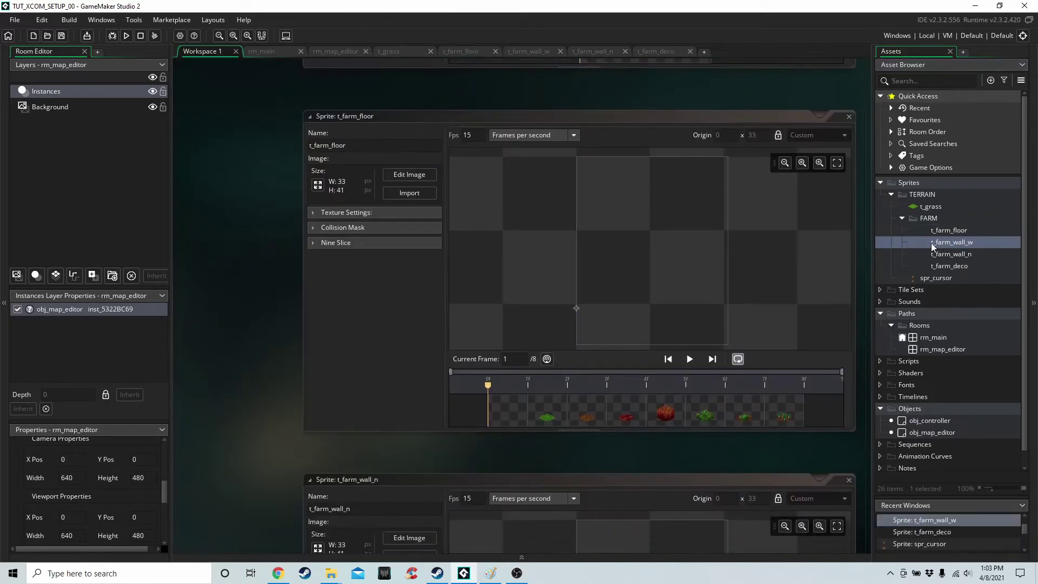
click(411, 202)
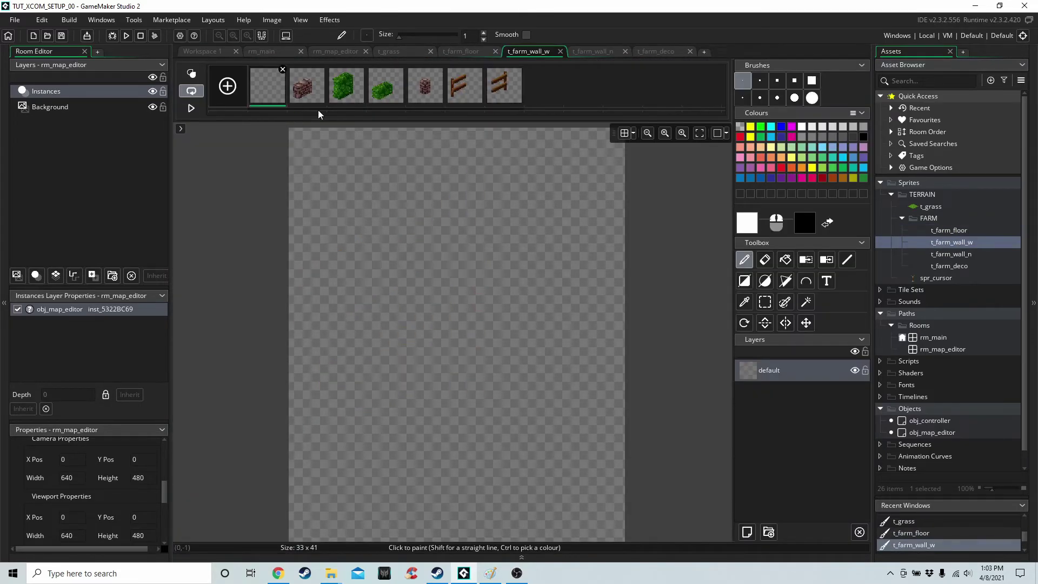
double_click(945, 253)
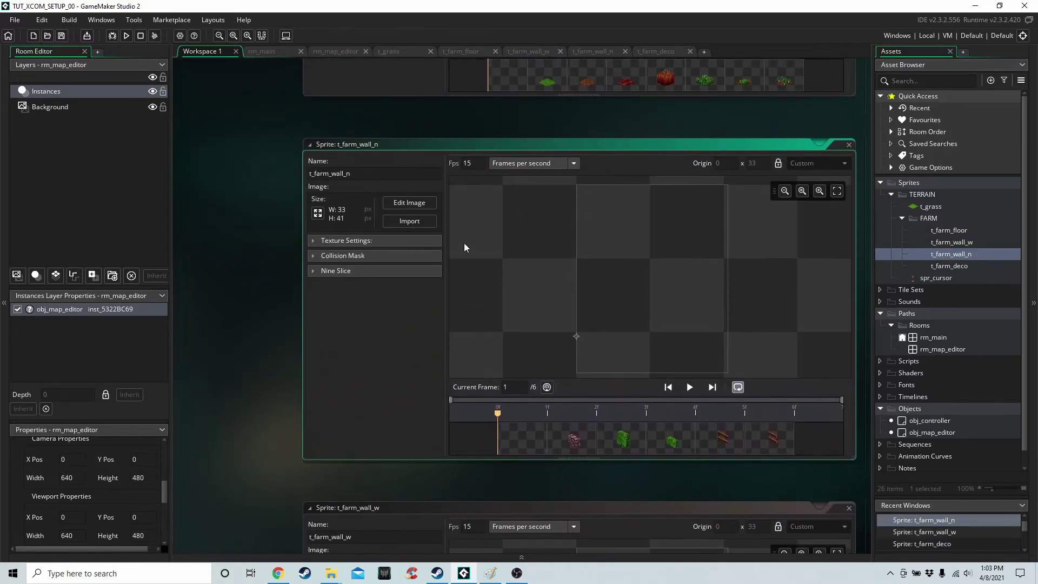
click(401, 207)
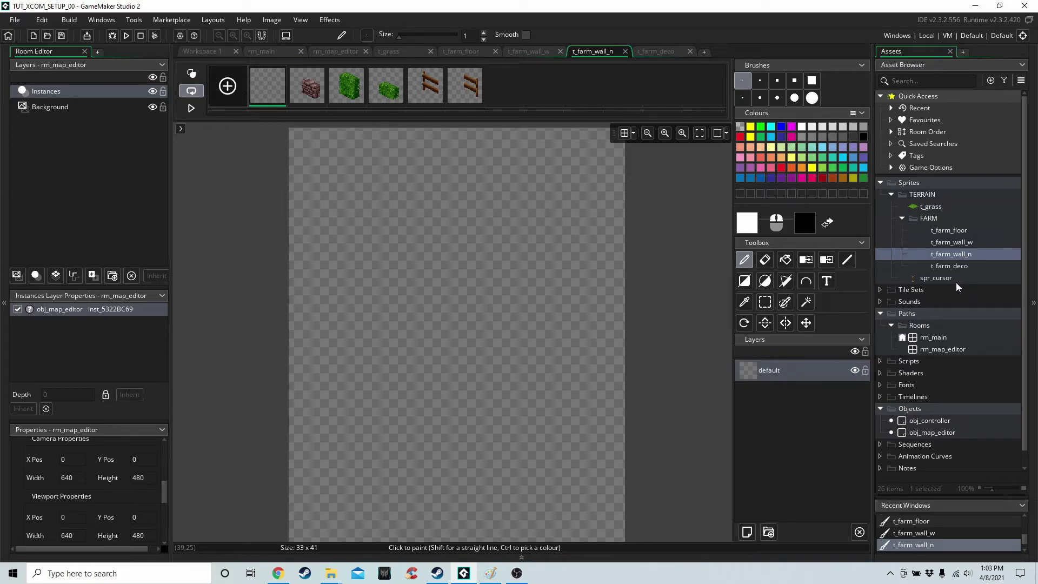
Open the spr_cursor sprite for image editing to examine the tile cursor outline
double_click(932, 275)
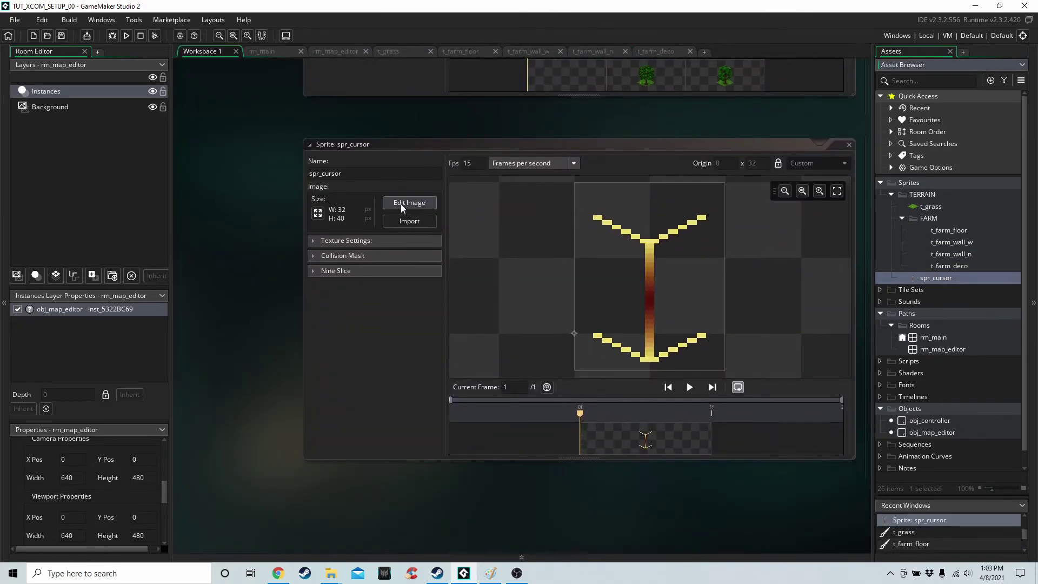
click(400, 203)
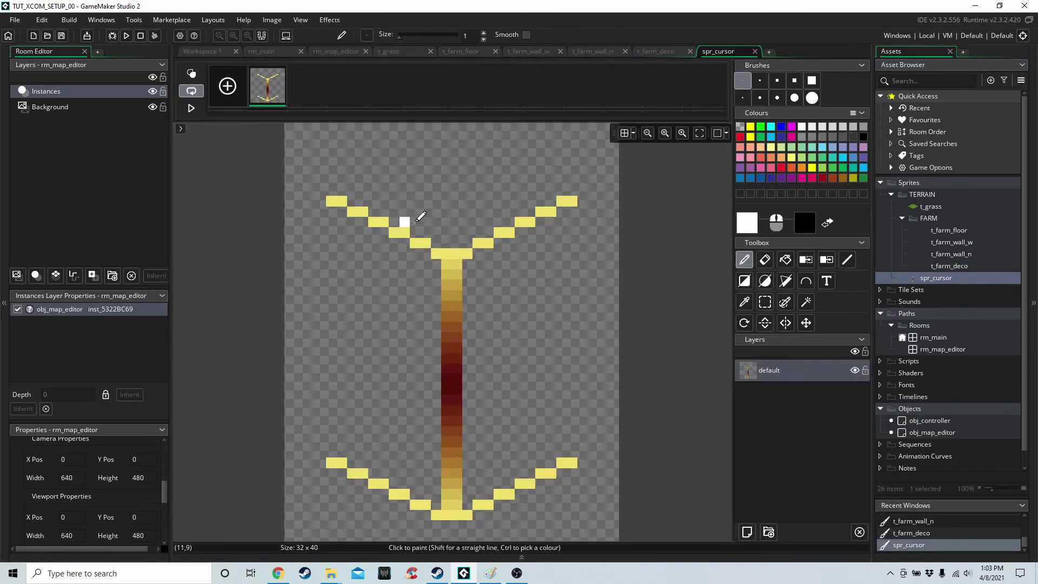